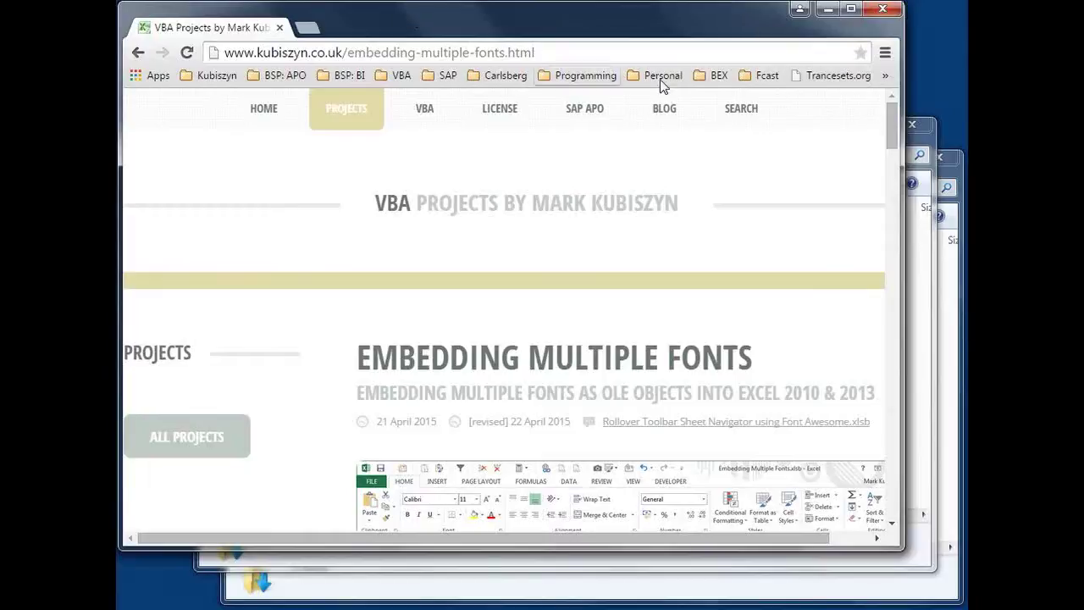
Step: Go to the Font Squirrel free font listing and download the Action Man TTF package
left_click_drag(889, 133, 913, 246)
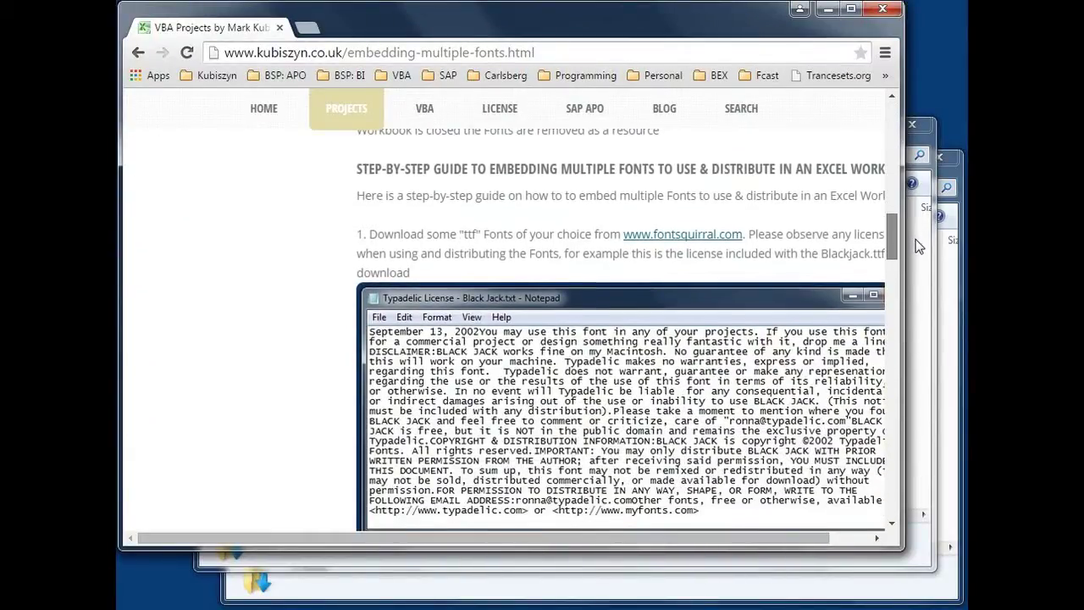
left_click(705, 241)
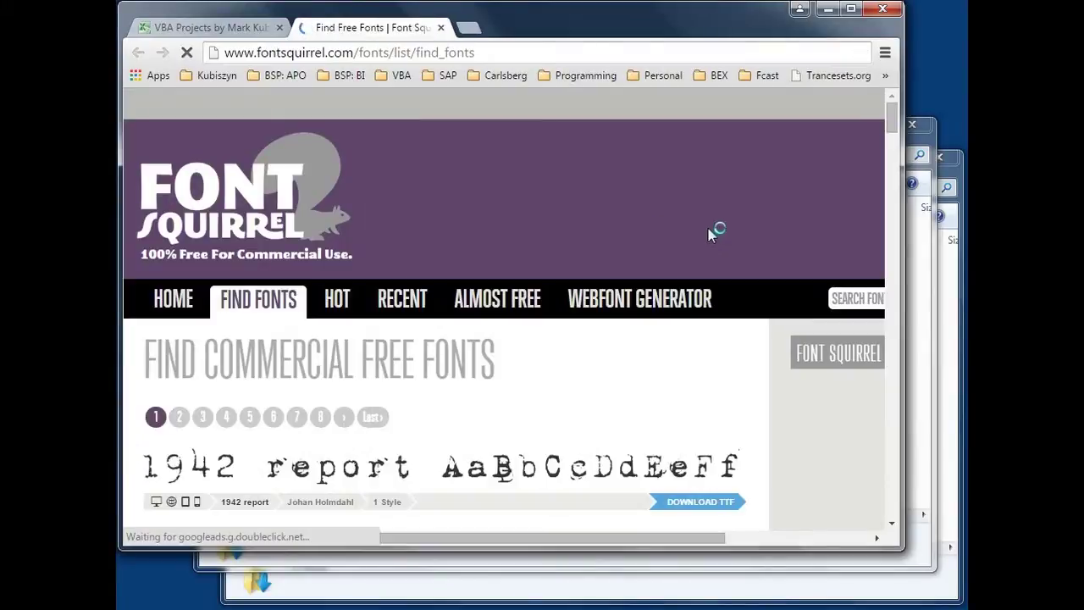
left_click_drag(894, 127, 903, 174)
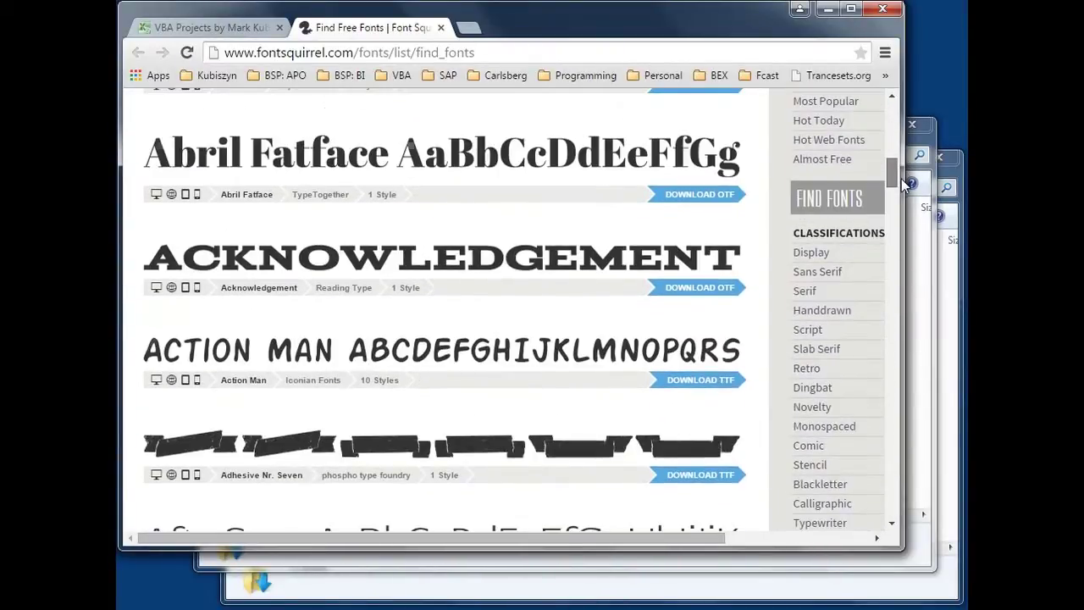
left_click_drag(902, 168, 902, 193)
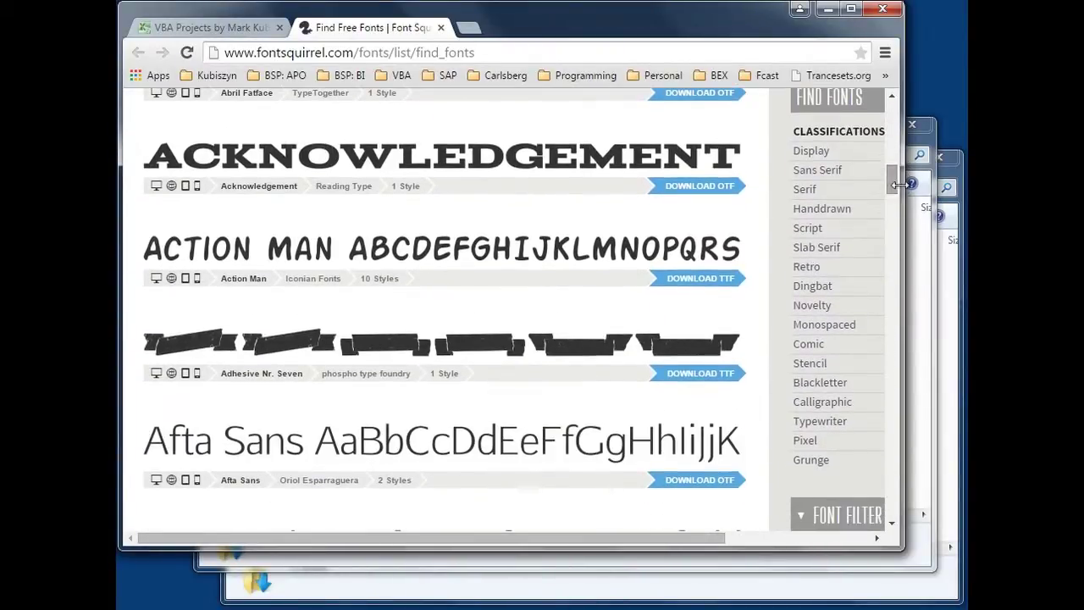
left_click(698, 285)
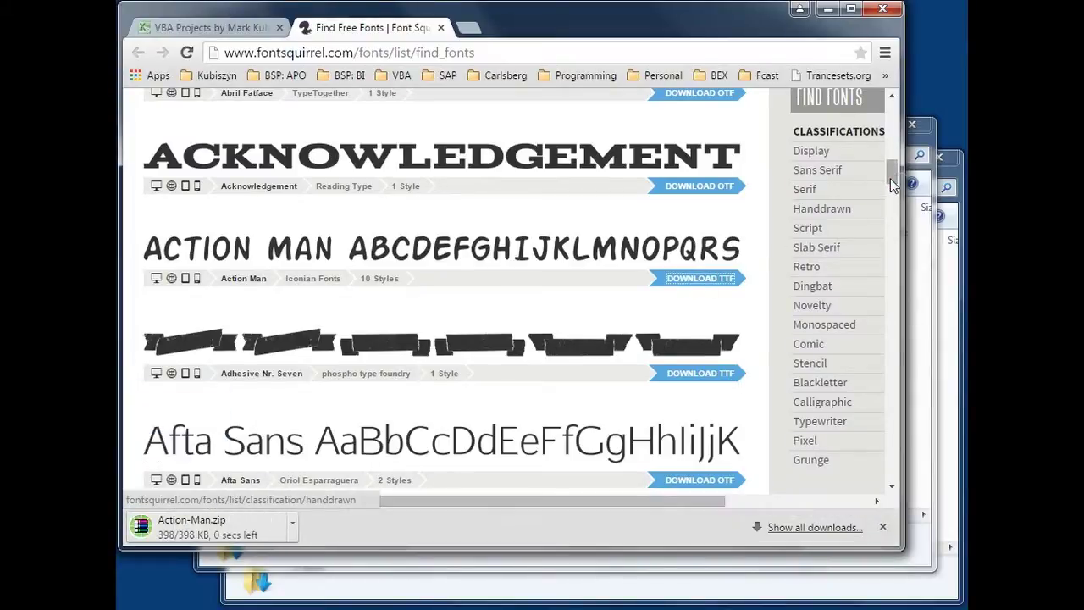
Step: Download the Aguafina Script TTF package and show Action-Man.zip in the Downloads folder
left_click_drag(893, 190, 894, 218)
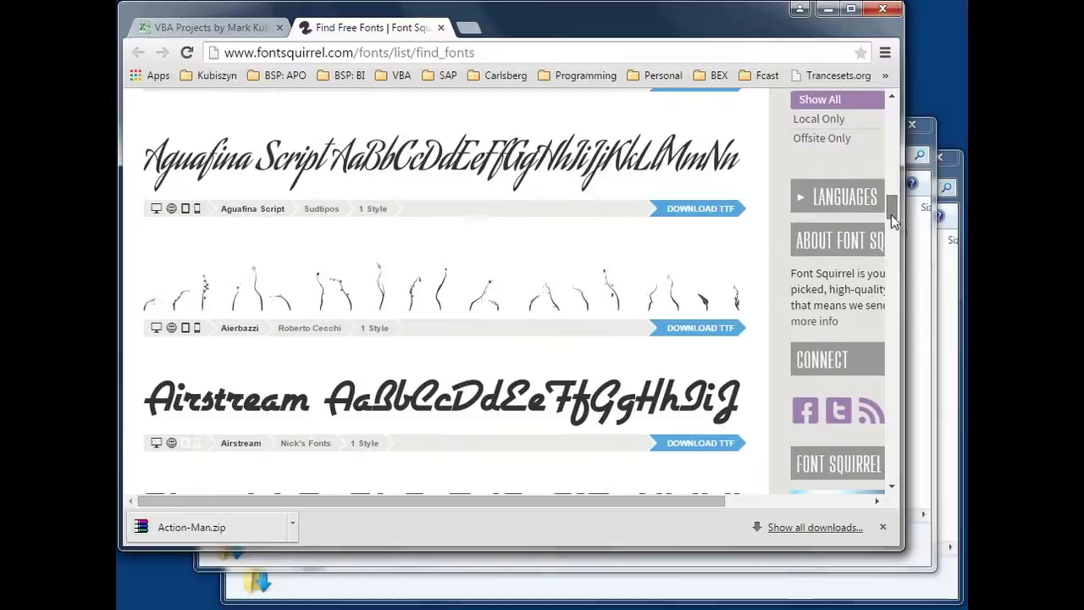
left_click(707, 214)
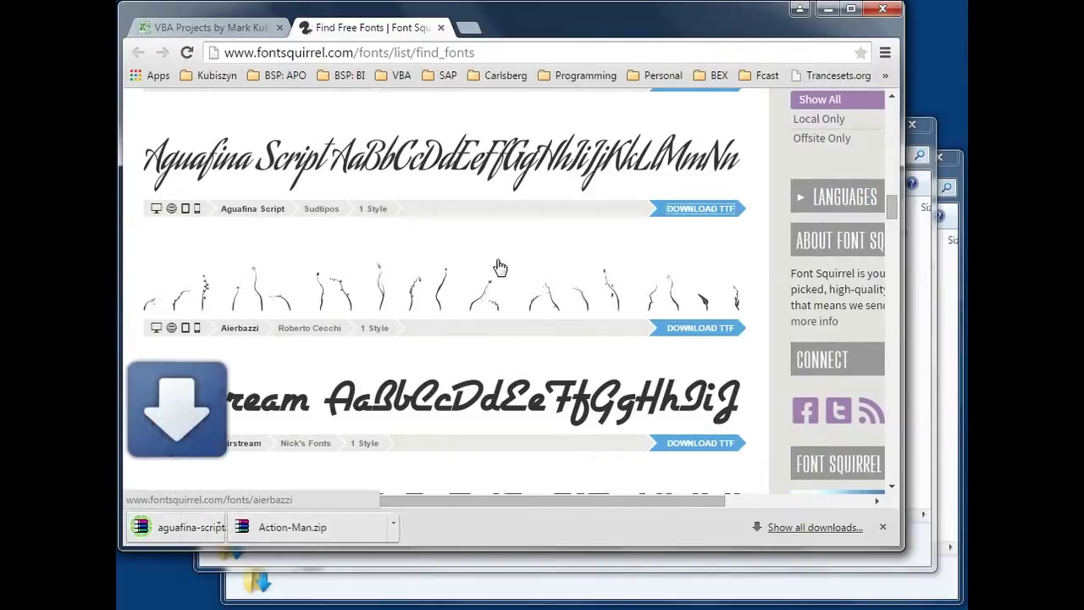
left_click(467, 527)
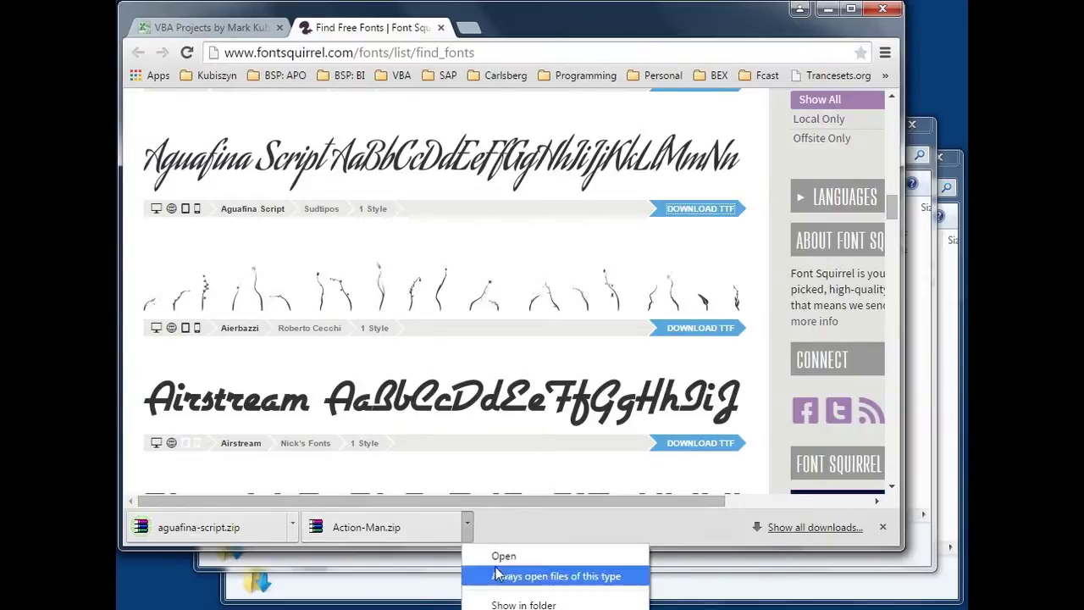
left_click(503, 605)
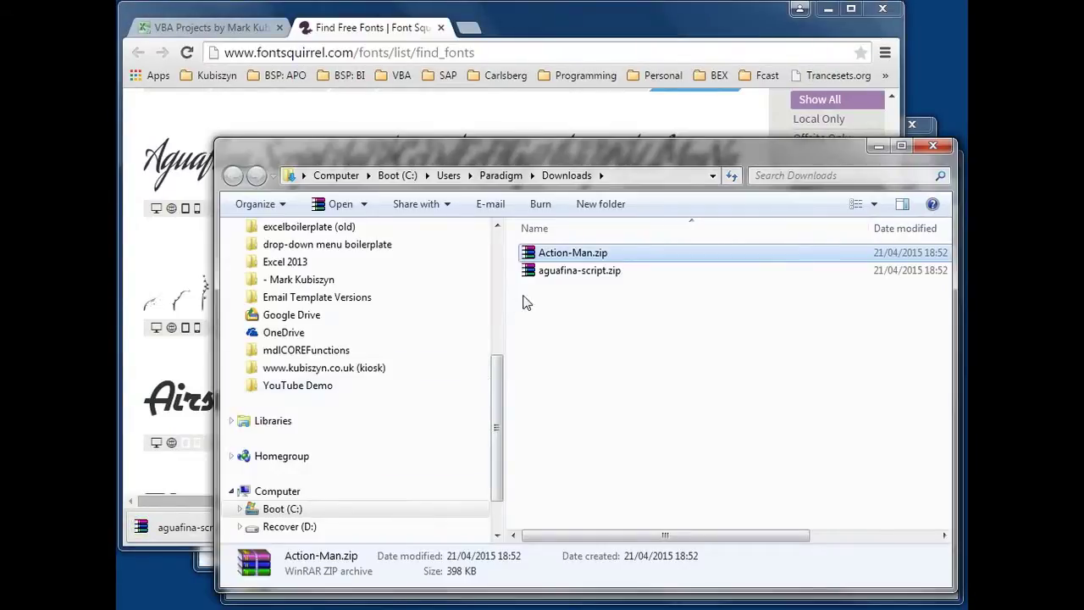
Step: Extract Action-Man.zip and aguafina-script.zip into their own folders
right_click(555, 265)
left_click(503, 305)
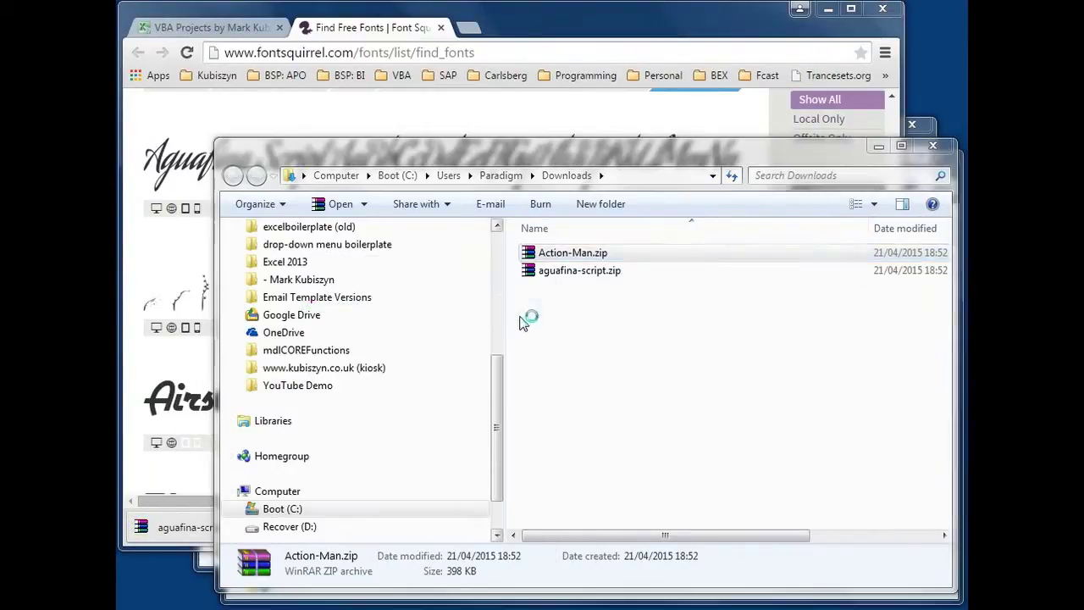
left_click(714, 532)
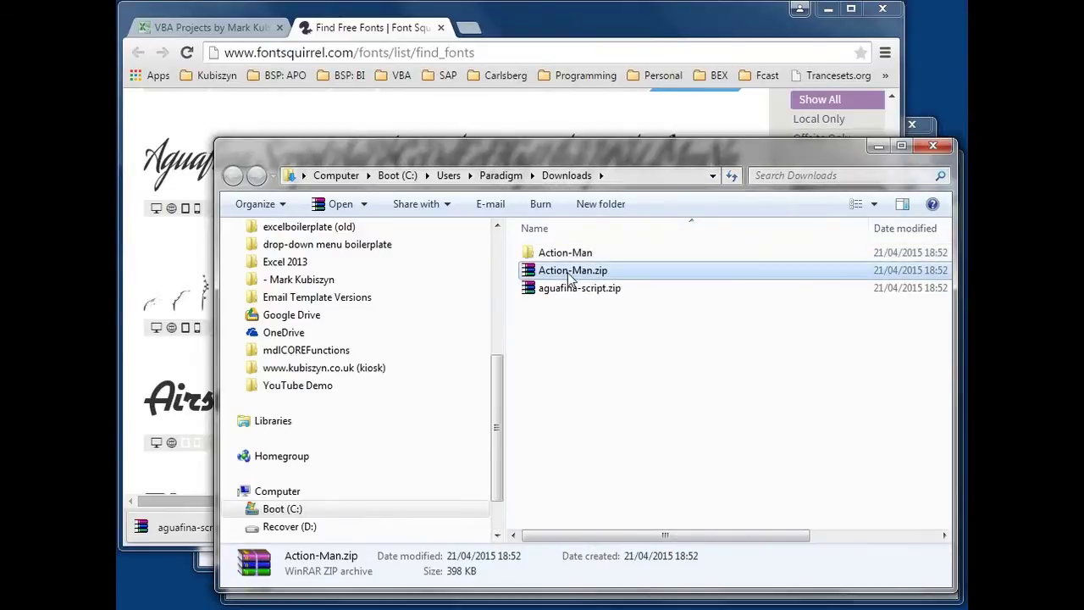
left_click(559, 290)
right_click(560, 289)
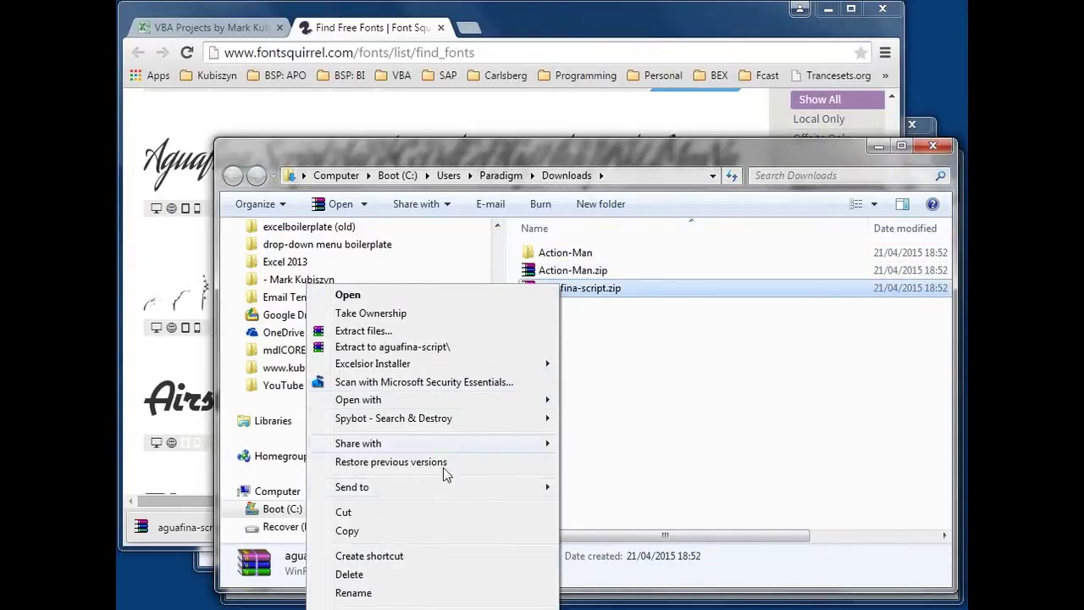
left_click(425, 331)
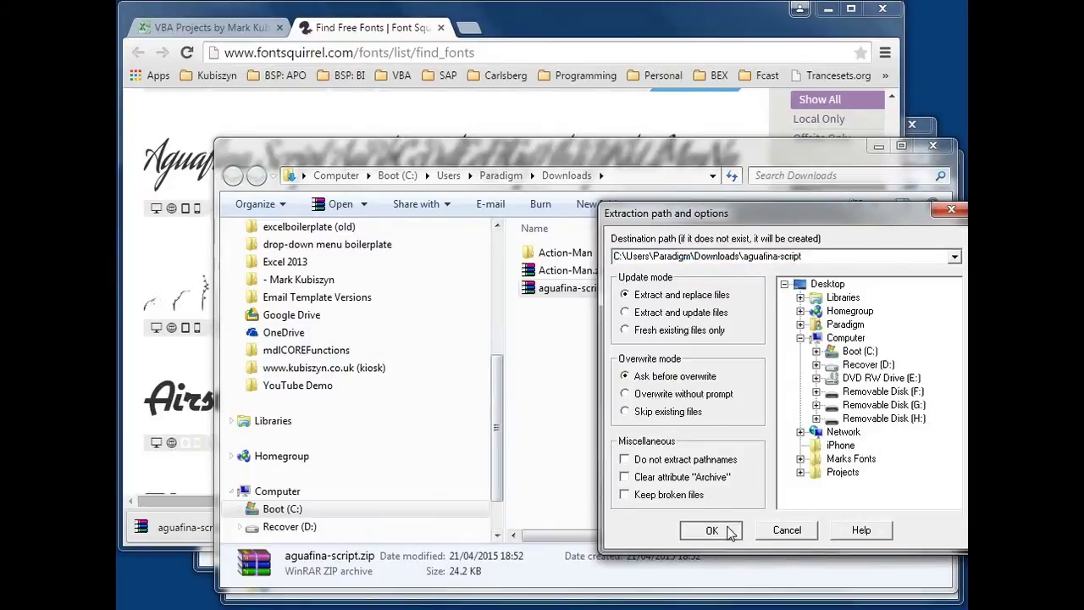
left_click(714, 531)
Step: Open the Action-Man folder and read then close Iconian Fonts License.txt
double_click(581, 253)
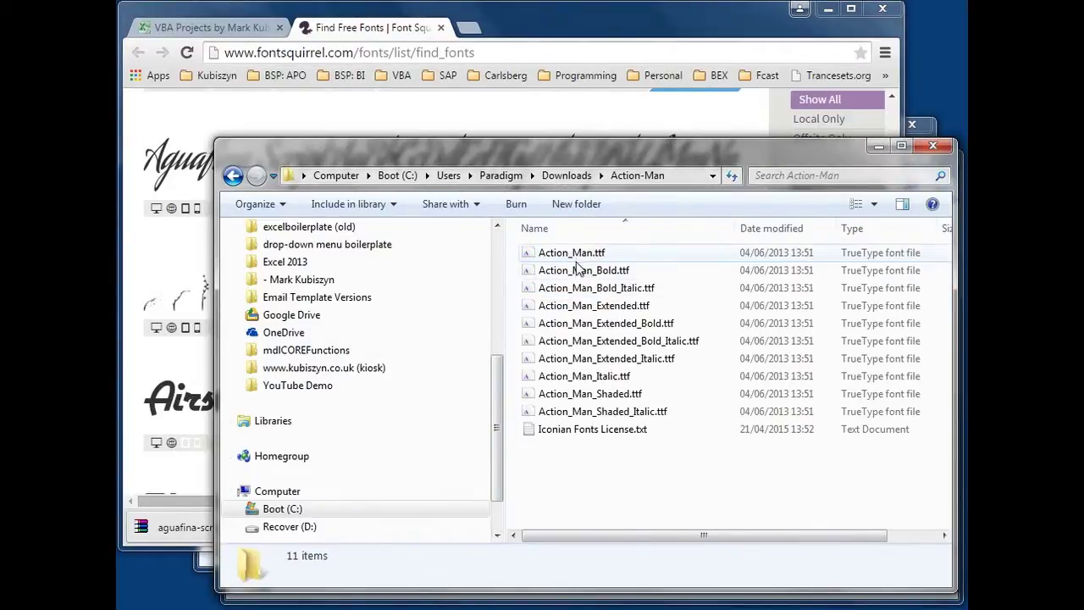
double_click(572, 430)
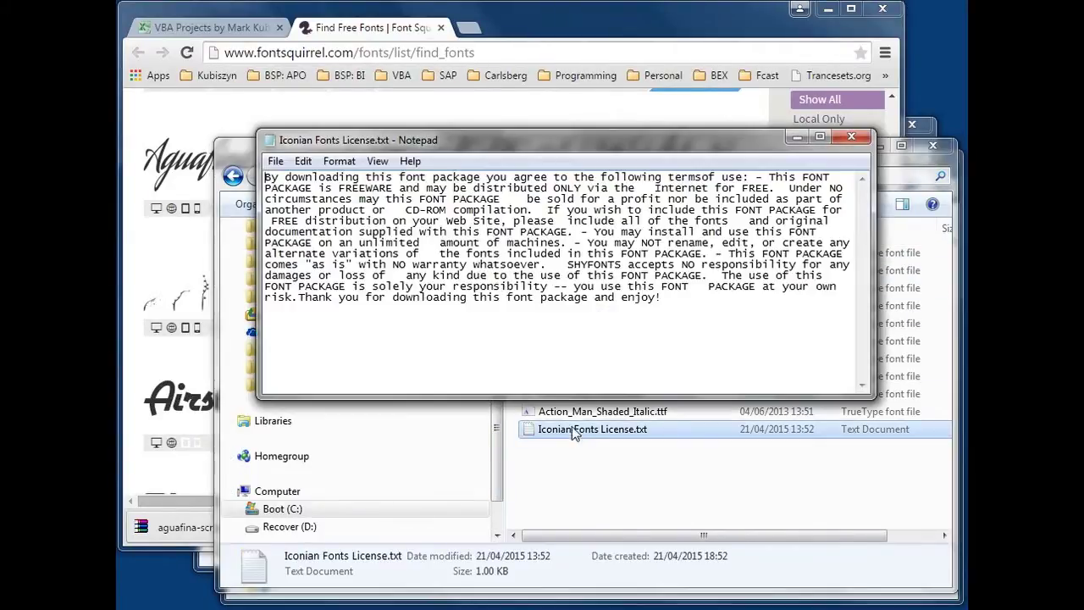
left_click(851, 137)
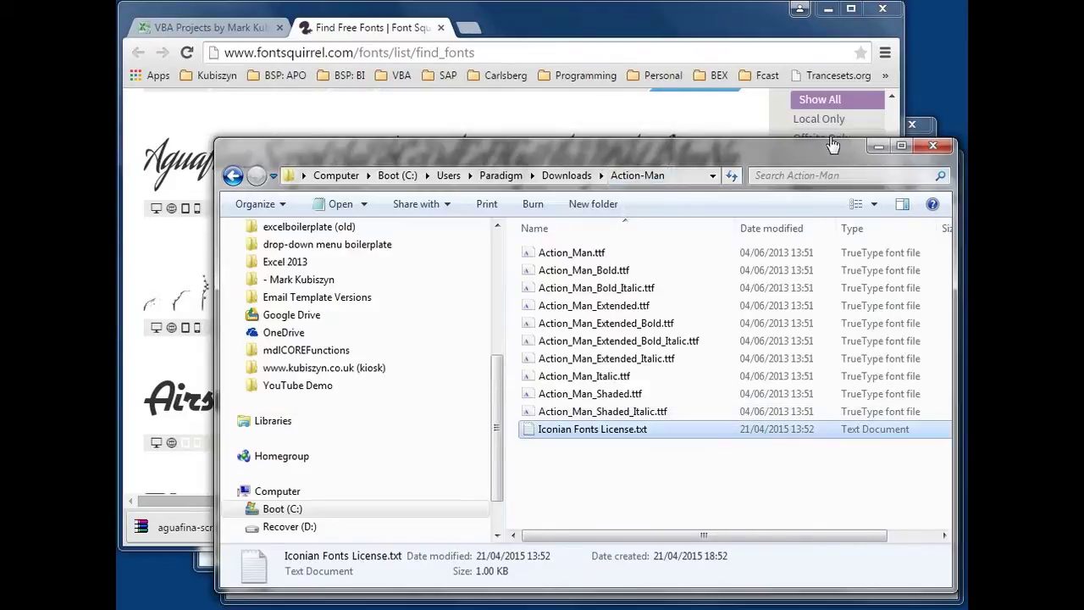
Step: Close the Font Squirrel page, restore the Excel window, and open Insert > Object over the sheet
left_click(441, 27)
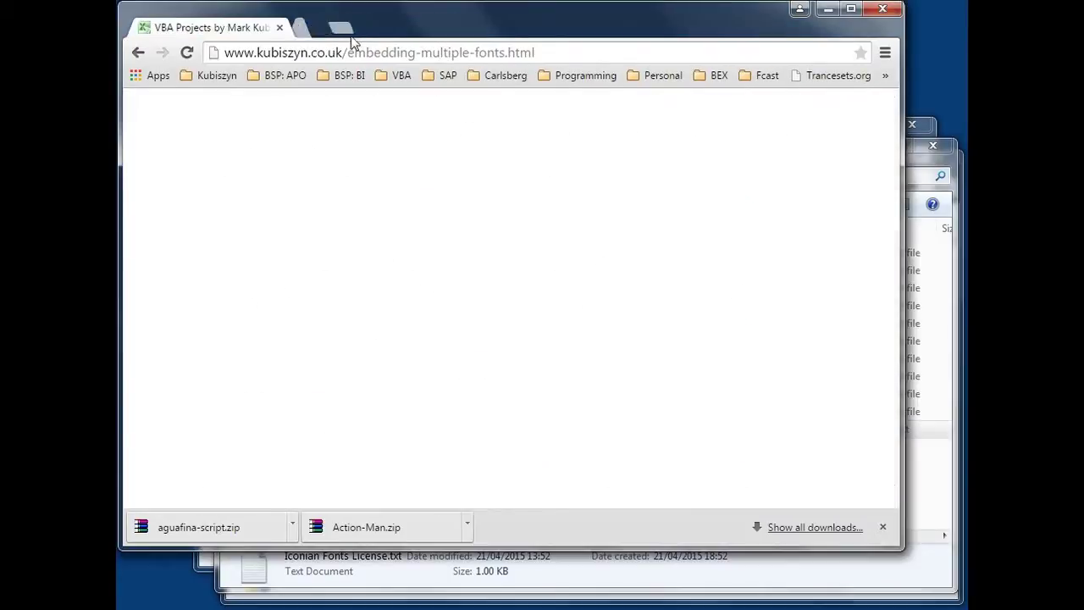
left_click_drag(896, 228, 888, 258)
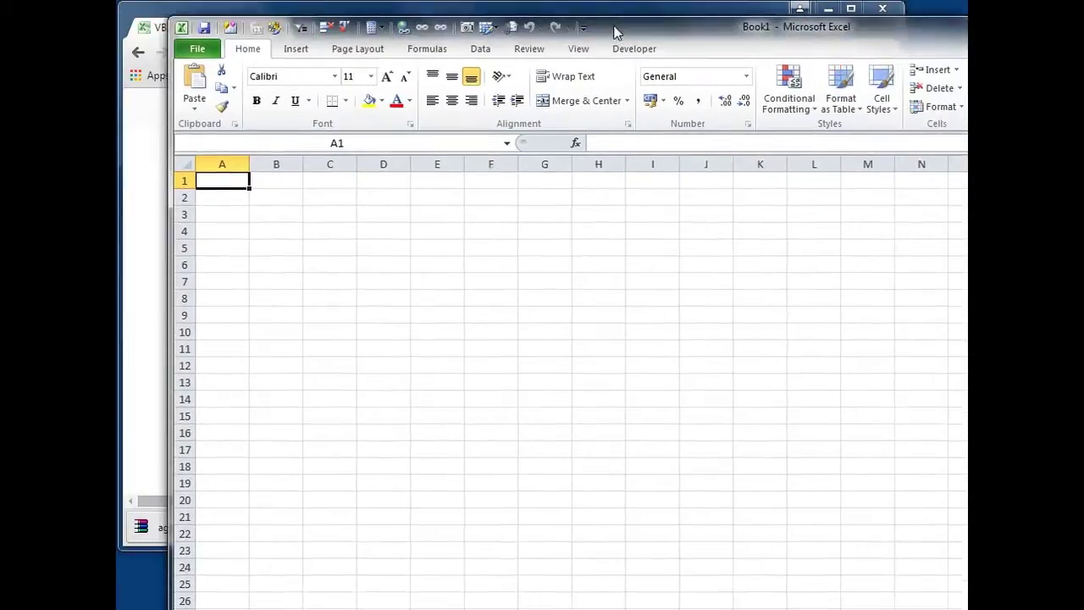
left_click_drag(703, 12, 567, 16)
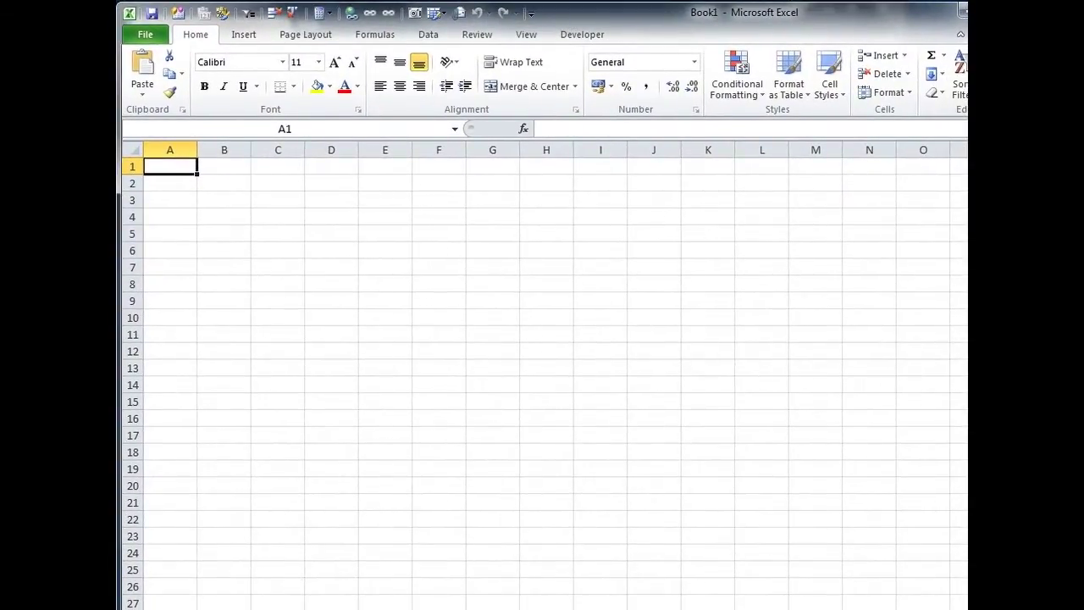
left_click(935, 9)
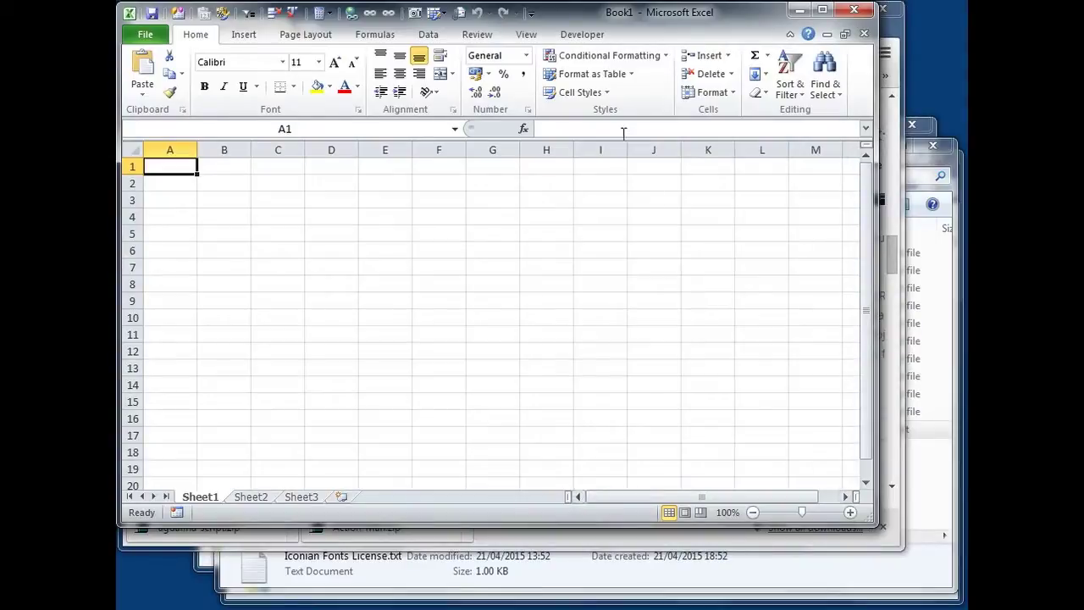
left_click_drag(634, 14, 641, 16)
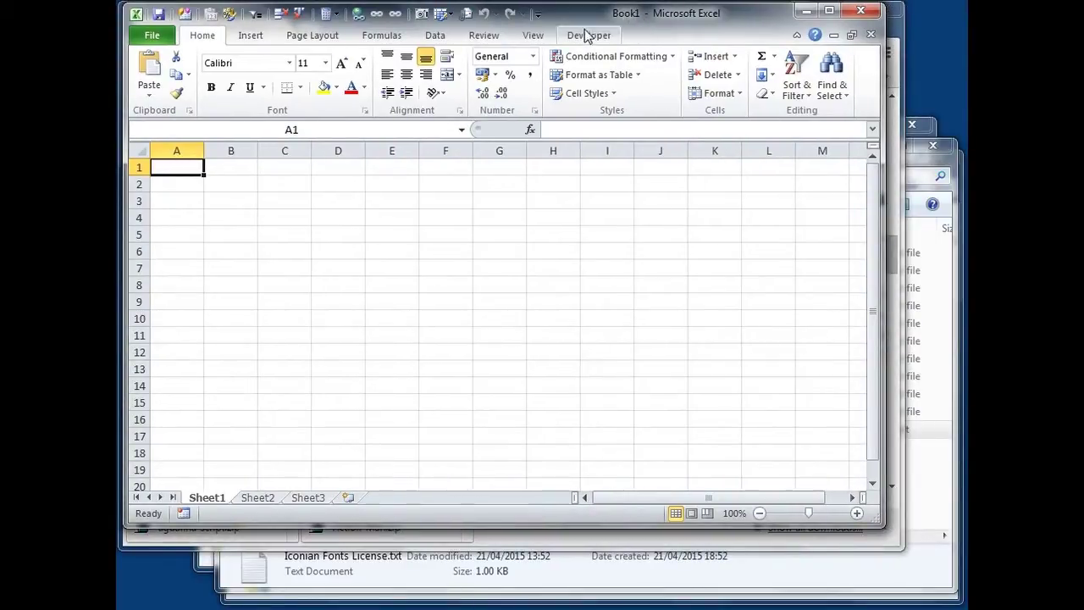
left_click(246, 37)
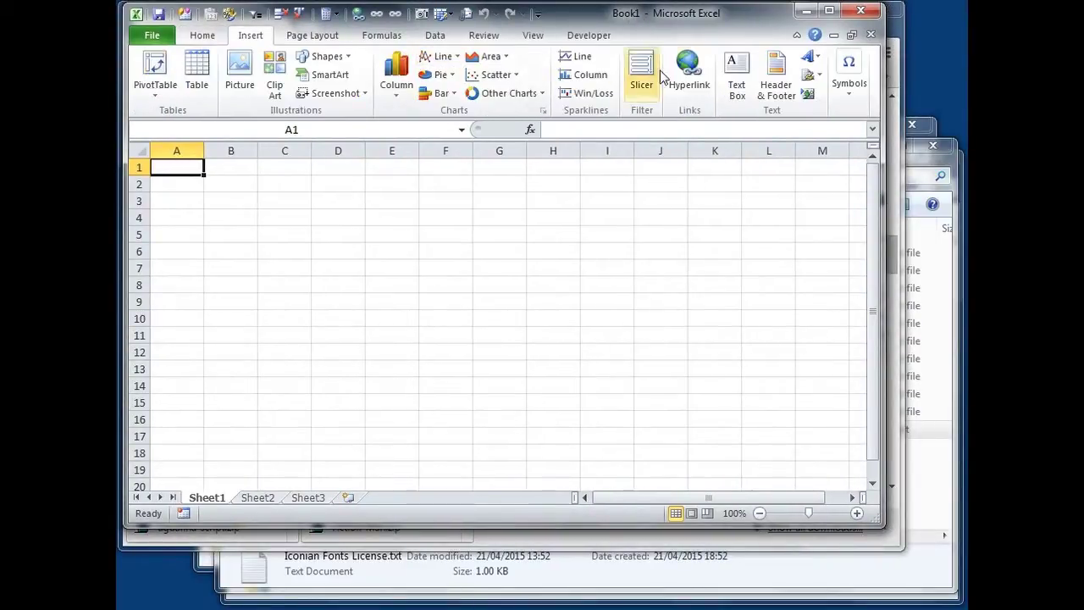
double_click(719, 17)
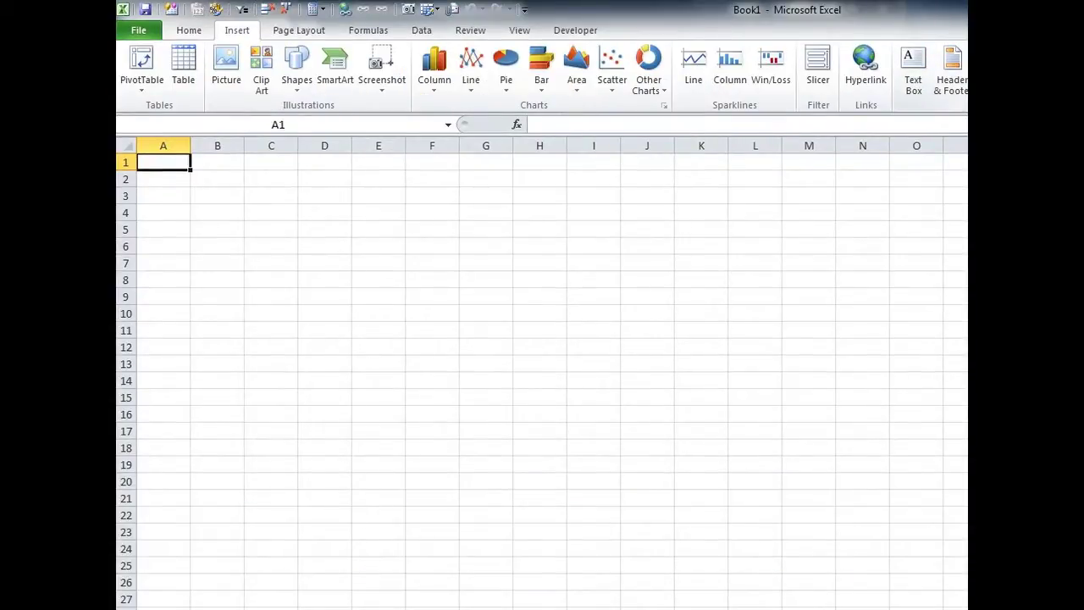
left_click_drag(737, 210, 292, 199)
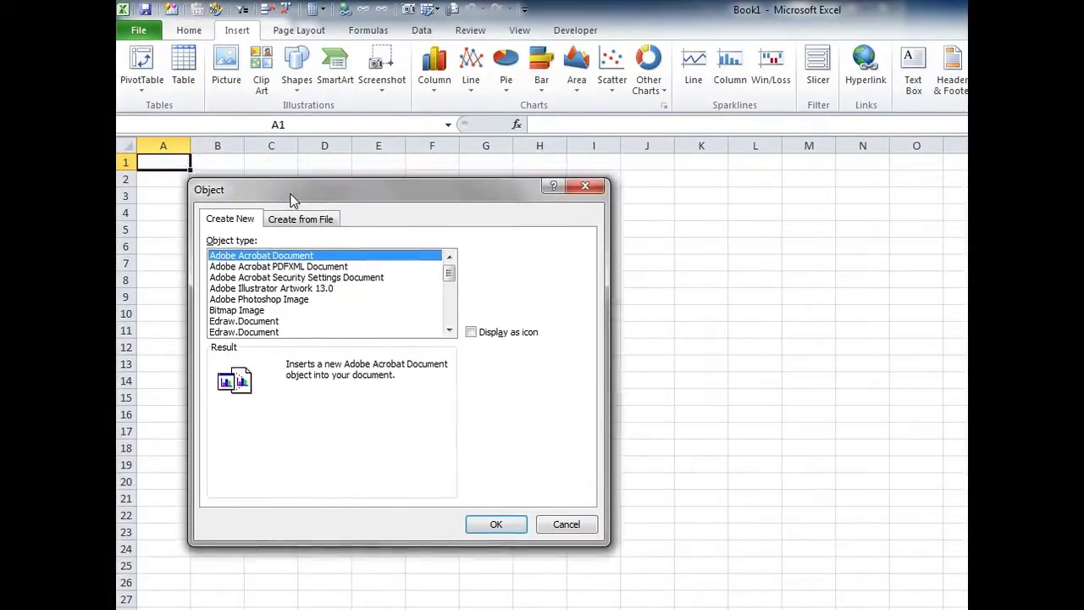
Step: Embed Action_Man.ttf from the Downloads\Action-Man folder via Create from File
left_click(298, 220)
left_click(494, 258)
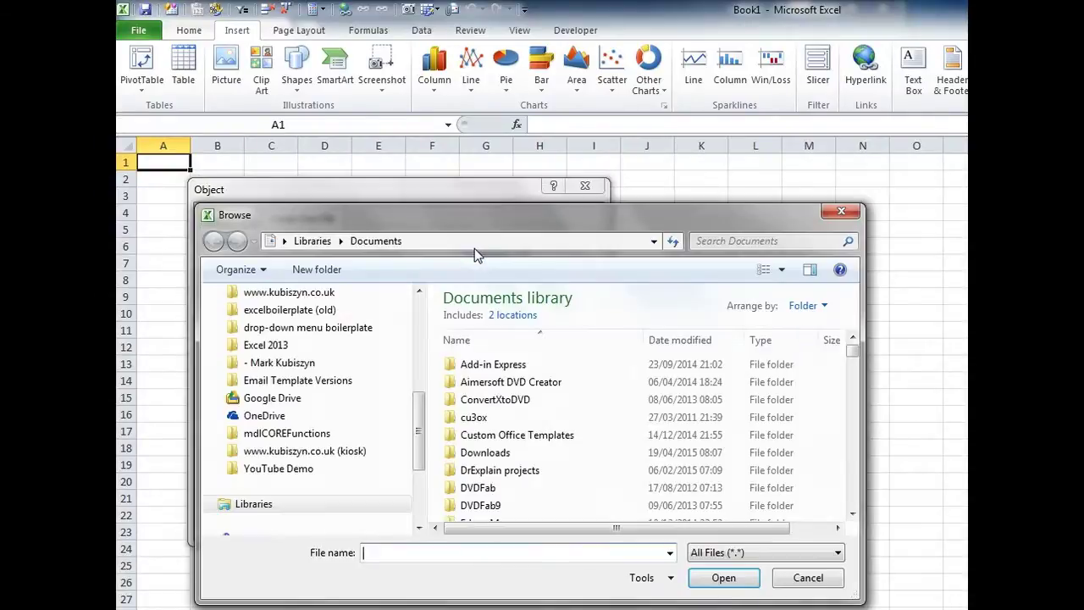
left_click_drag(418, 389, 418, 309)
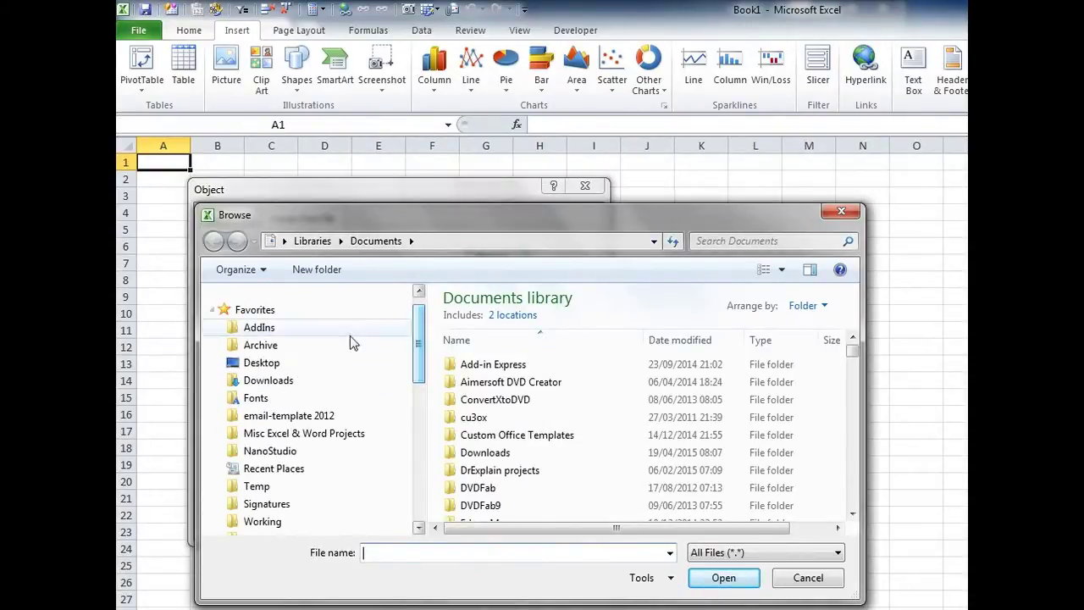
left_click(298, 380)
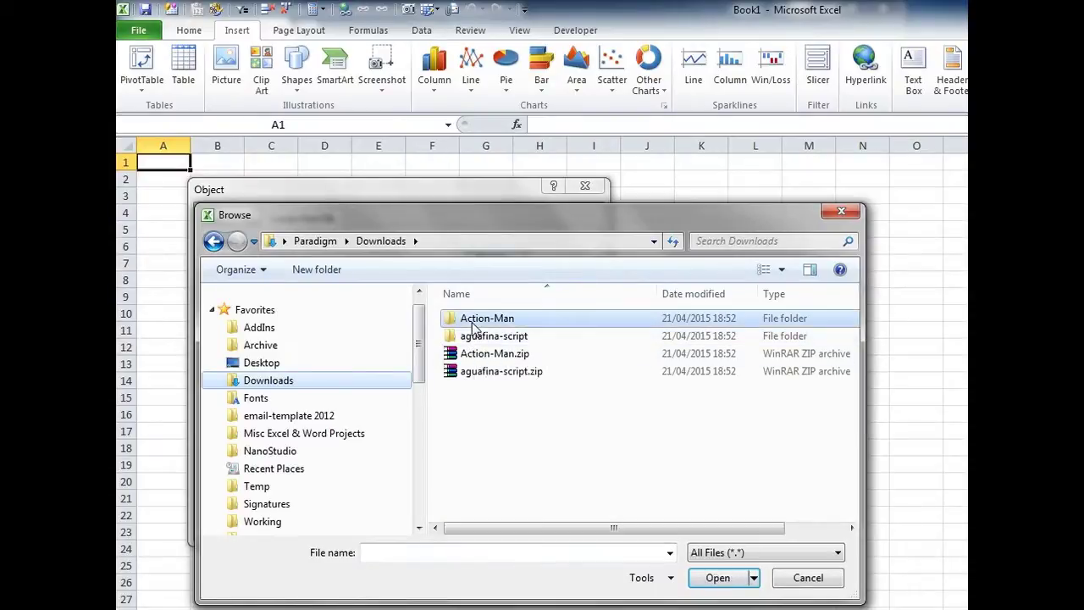
double_click(472, 321)
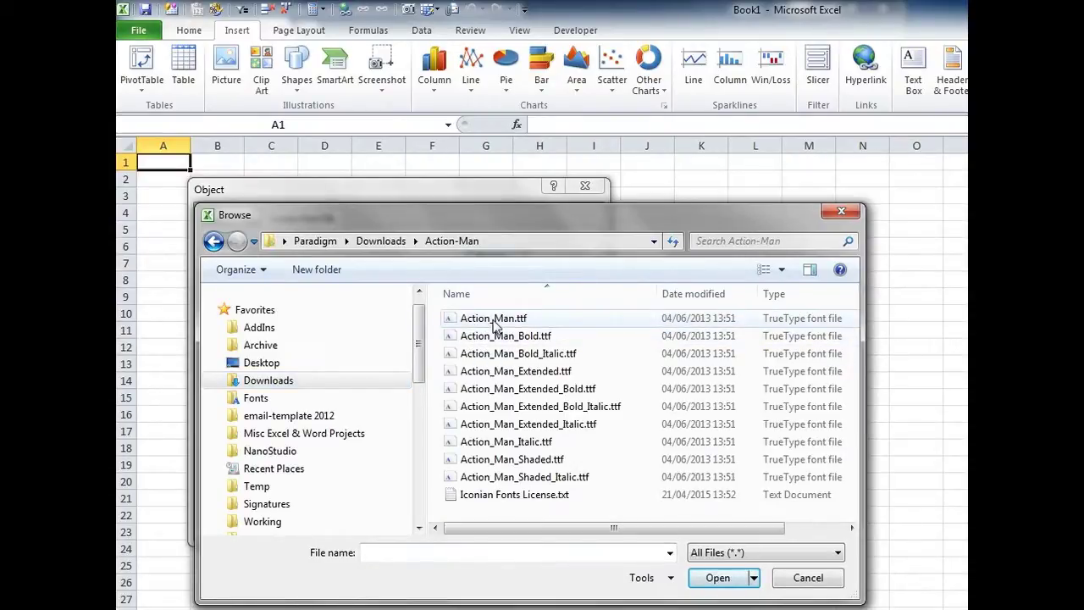
double_click(495, 320)
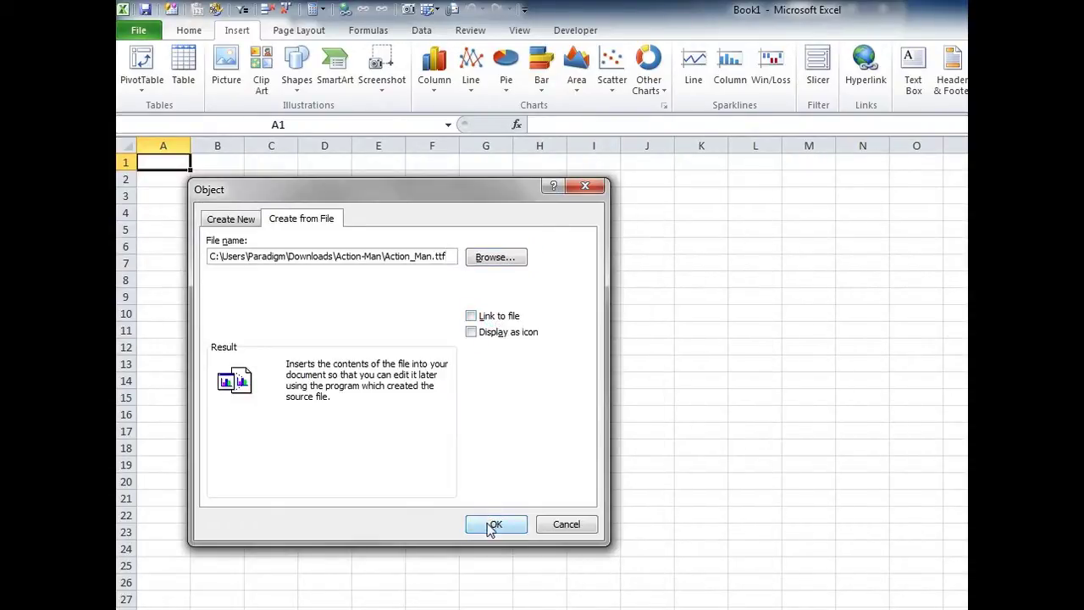
left_click(491, 524)
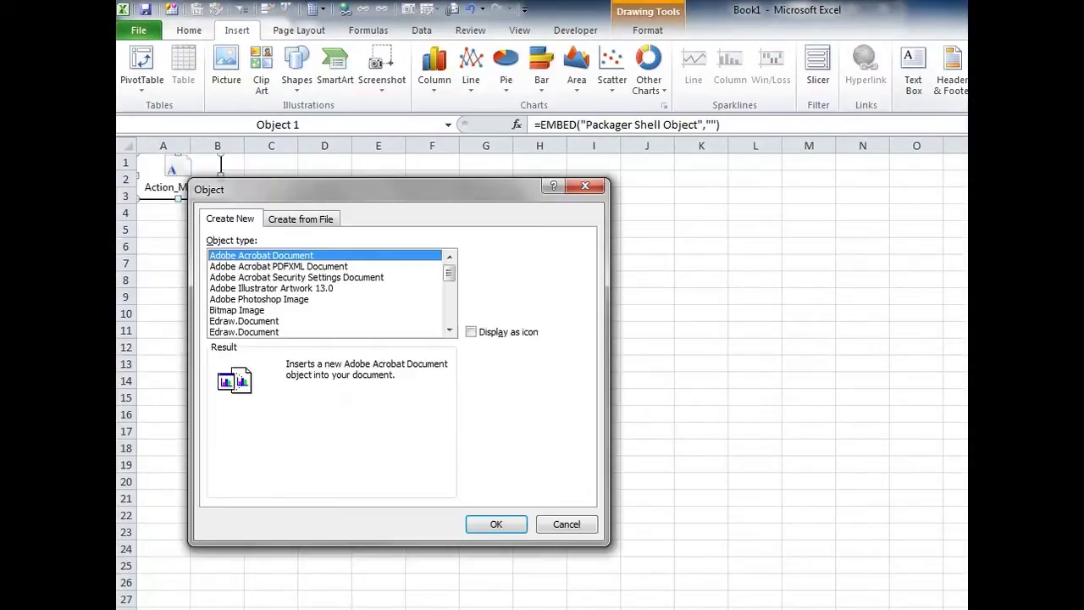
Step: Embed AguafinaScript-Regular.ttf, then move it to rows 7–8 and Action_Man to B2:C4
left_click(301, 219)
left_click(496, 259)
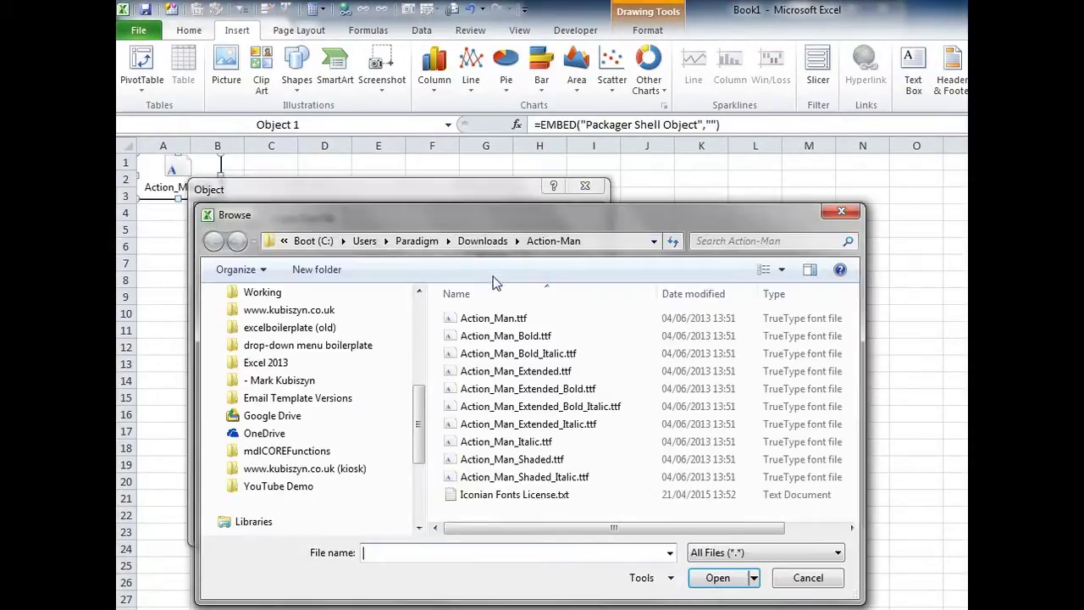
left_click(496, 322)
key("BackSpace")
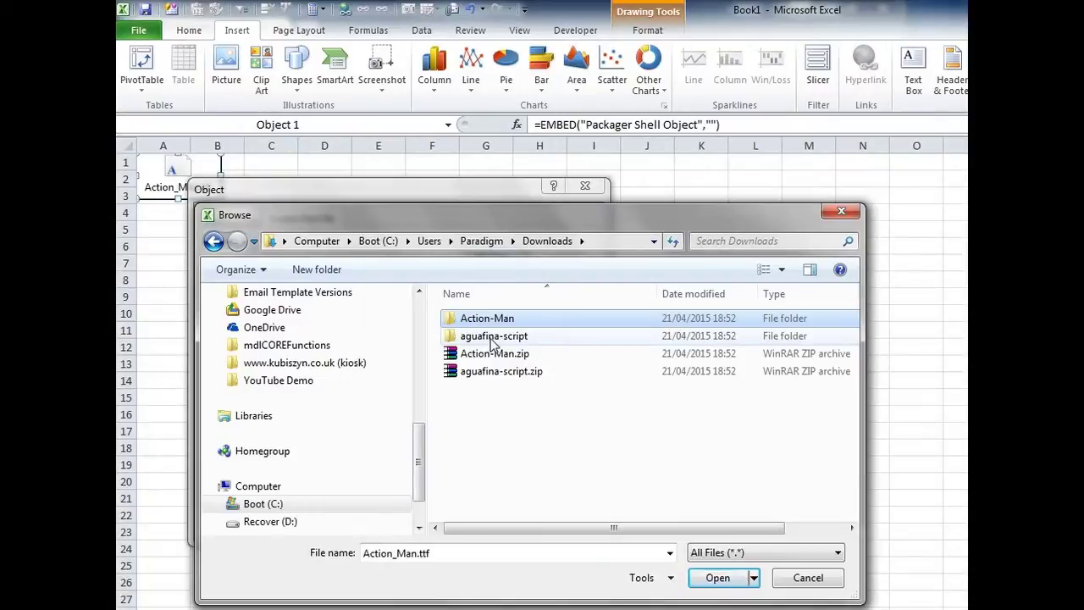
double_click(494, 339)
double_click(491, 323)
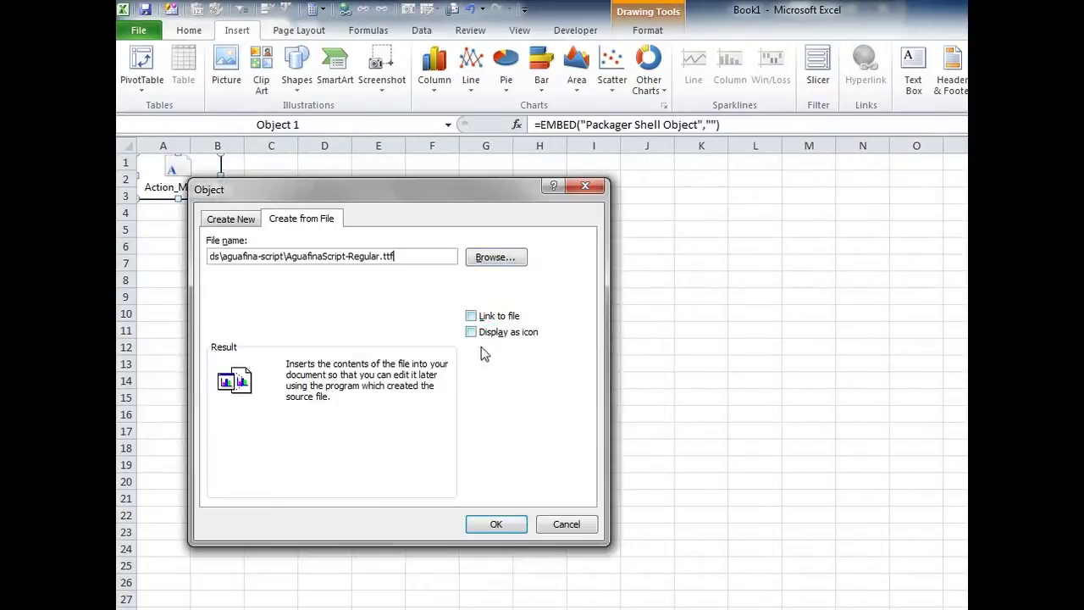
left_click(496, 523)
left_click_drag(265, 181, 318, 275)
left_click_drag(225, 191, 264, 222)
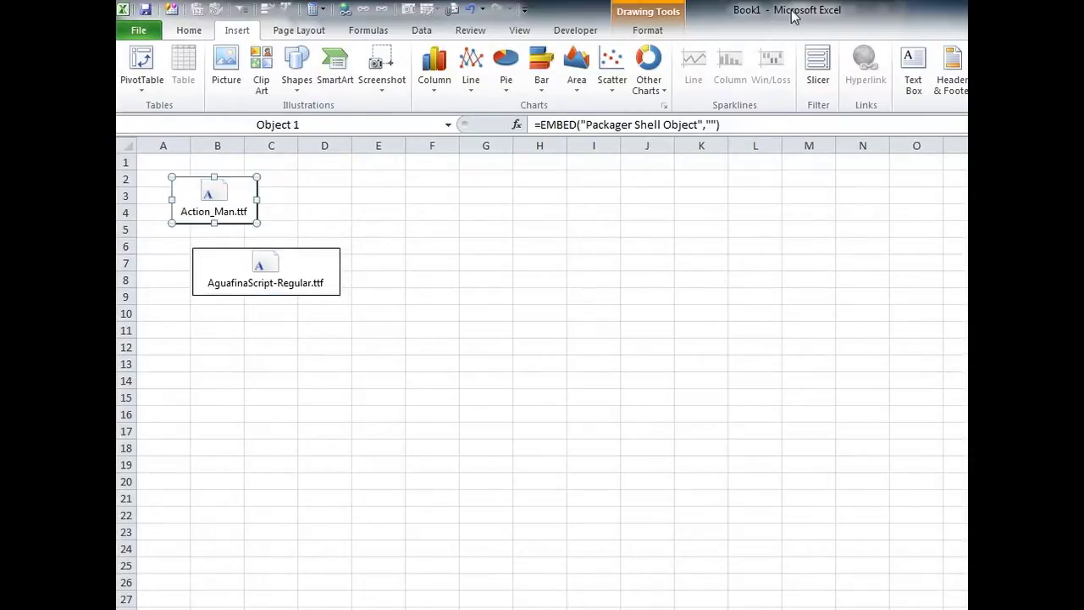
Step: Name the objects Action_Man.ttf and AguafinaScript-Regular.ttf in the Name Box
double_click(793, 17)
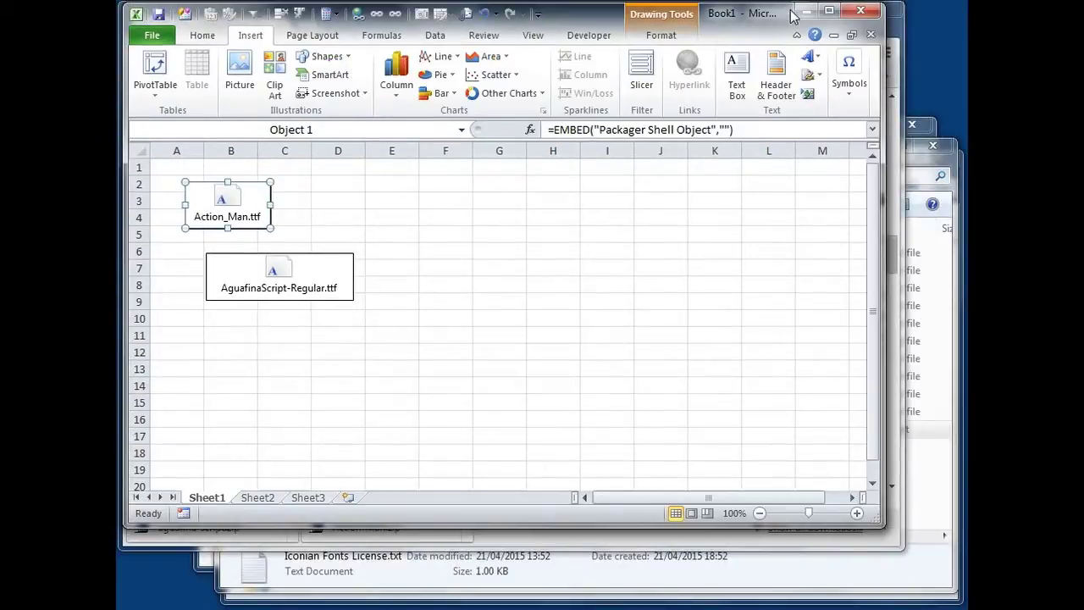
left_click(265, 133)
type("Action_Man.ttf")
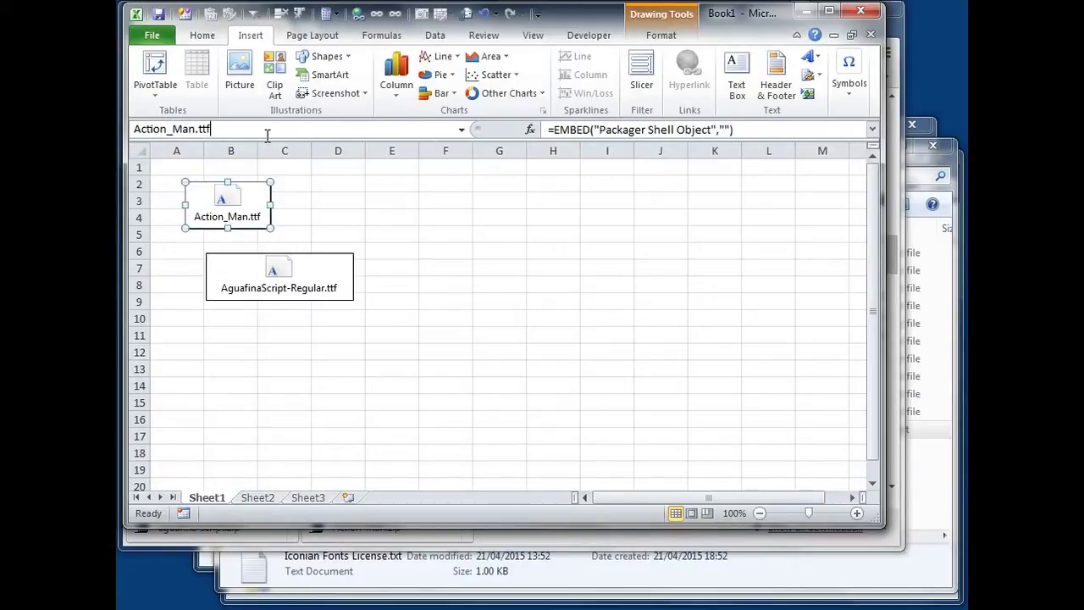
key("Return")
left_click(256, 258)
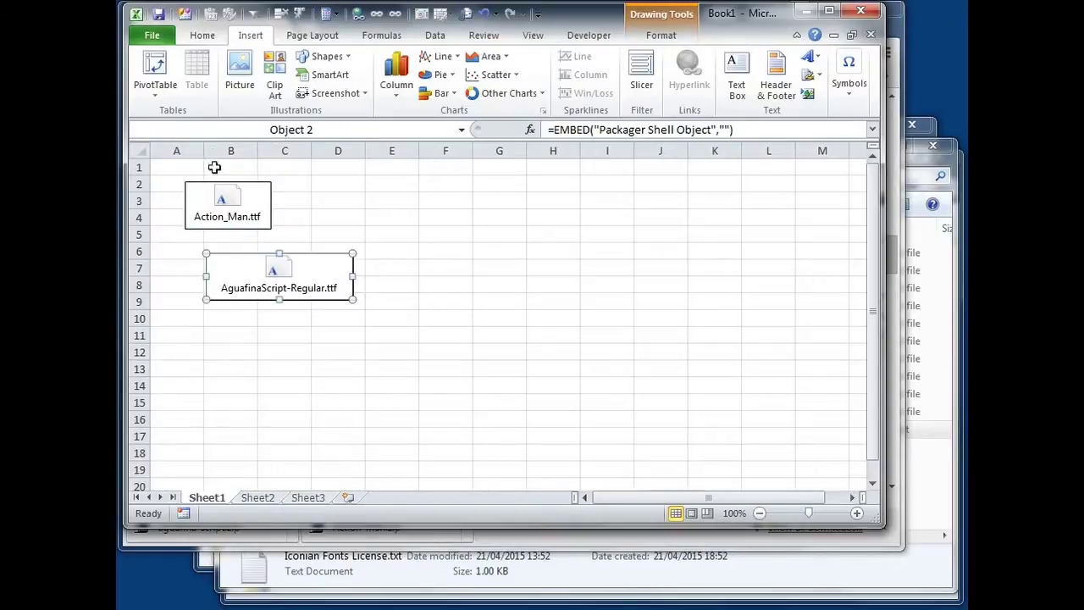
left_click(214, 128)
type("Aguafina")
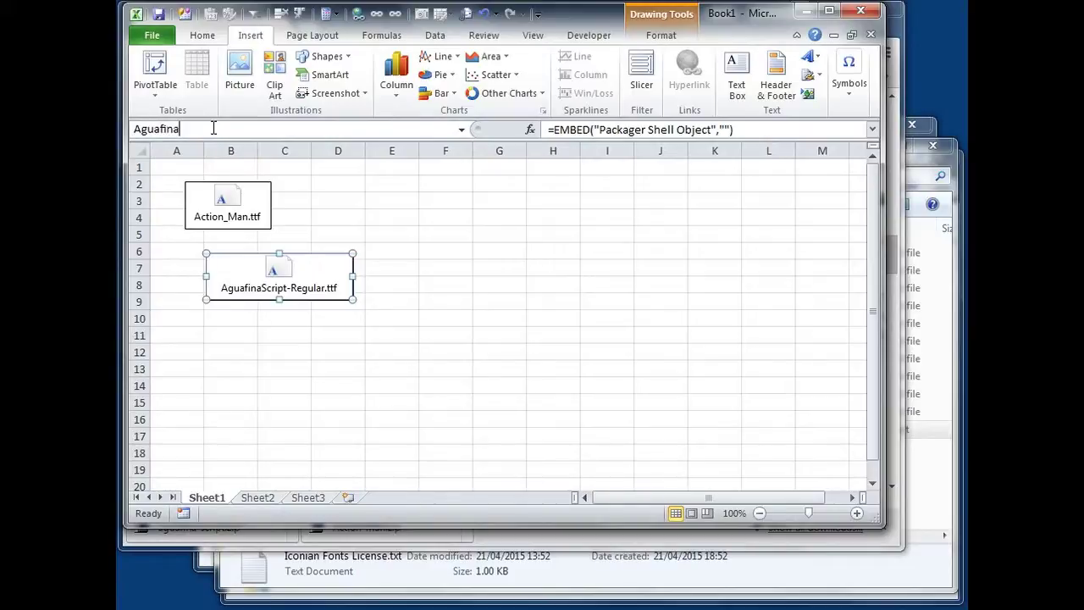
type("Script-Regular.ttf")
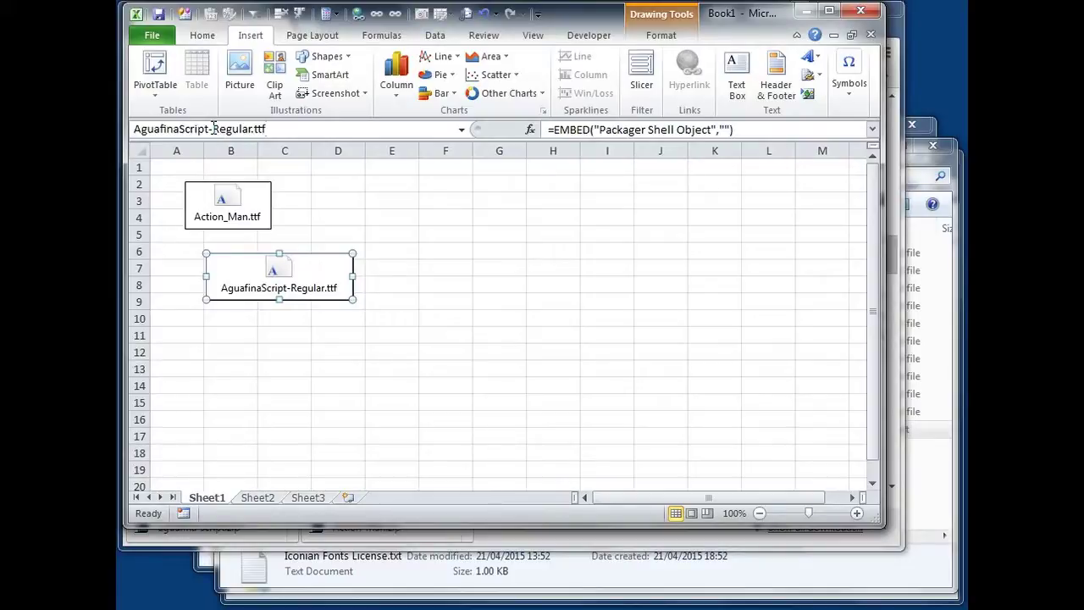
left_click(457, 251)
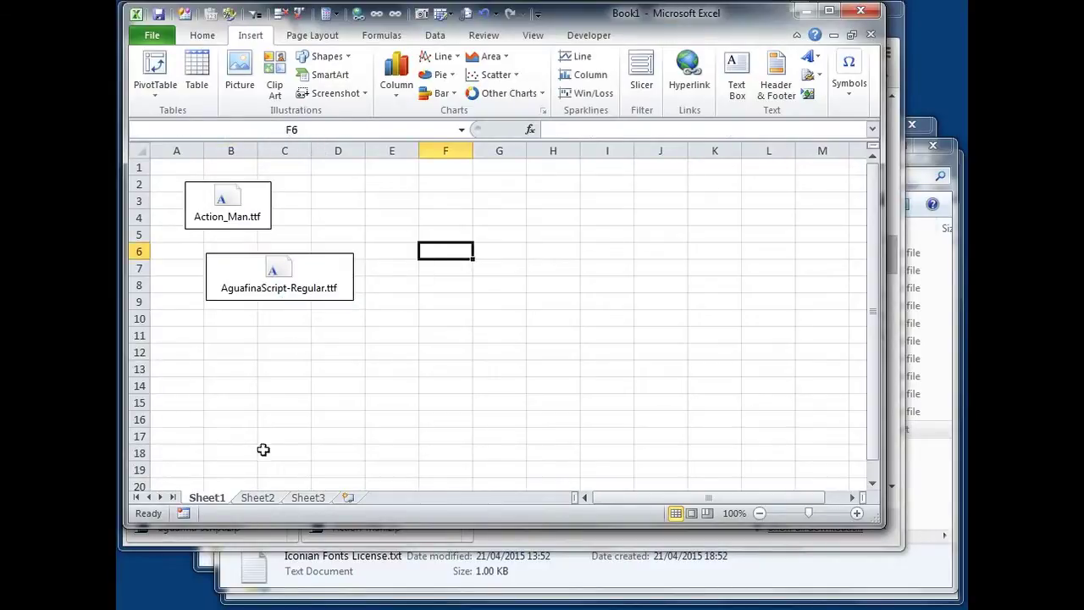
Step: Rename Sheet1 to fonts
right_click(213, 500)
left_click(260, 543)
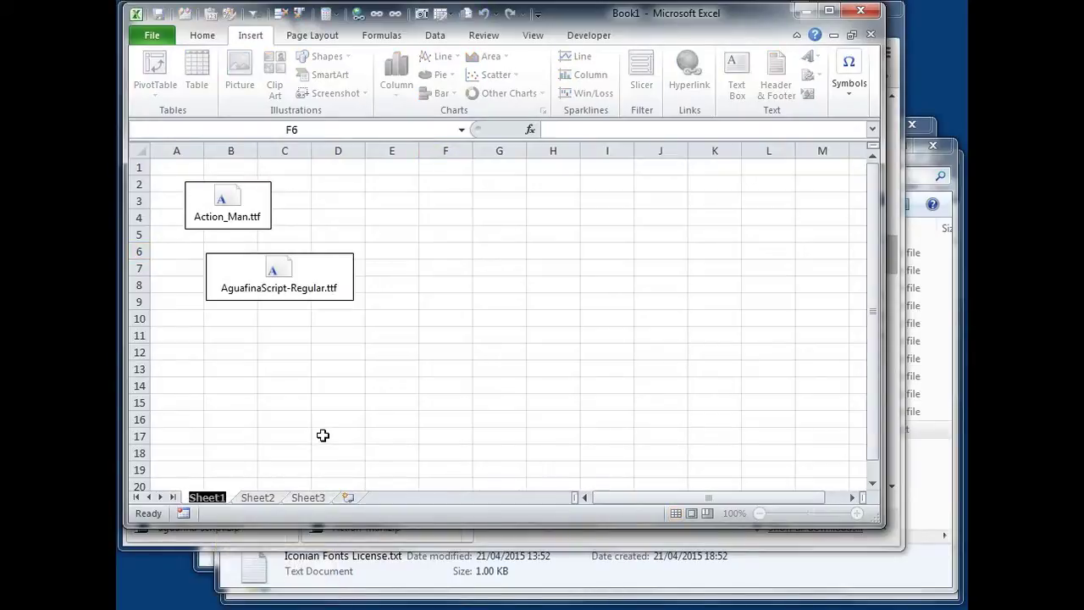
type("fonts")
key("Return")
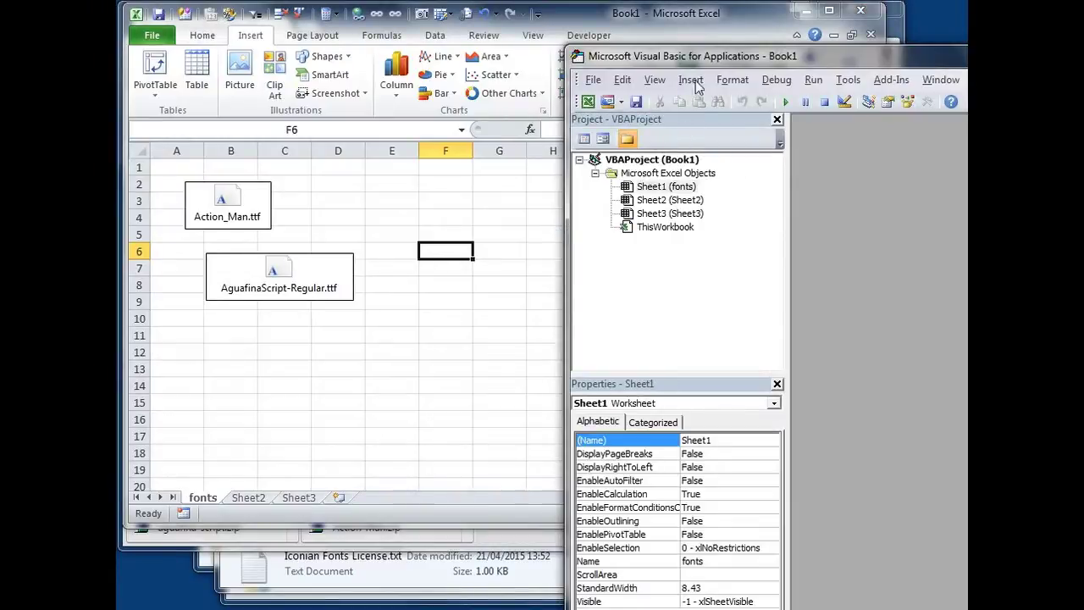
Step: Resize the VBA editor and copy the font-loading VBA code from the tutorial web page
double_click(593, 45)
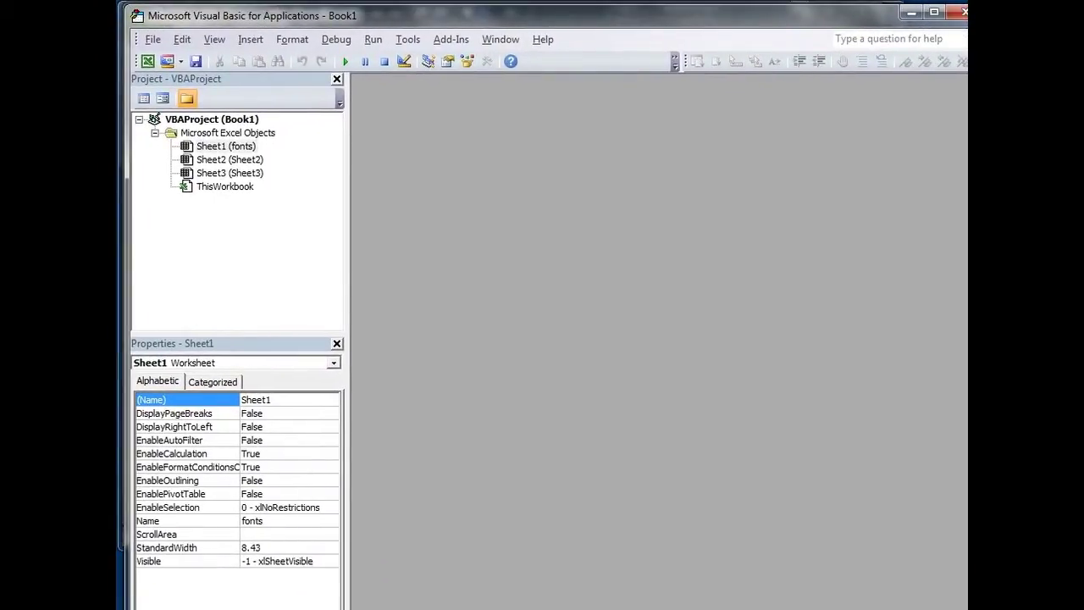
left_click_drag(958, 608, 873, 514)
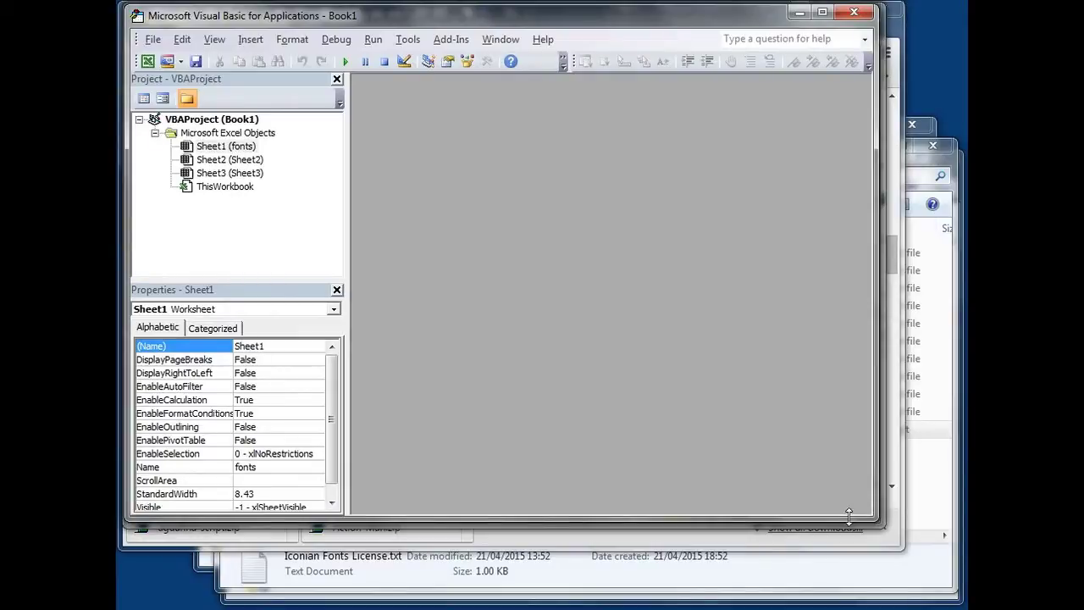
key("alt+Tab")
key("alt+Tab")
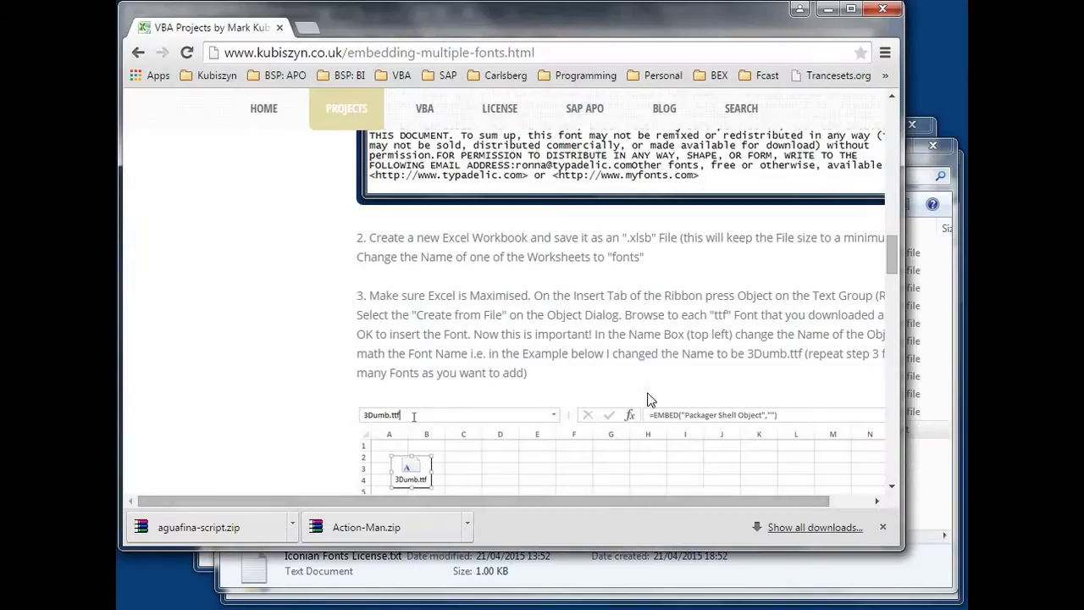
left_click_drag(890, 259, 900, 305)
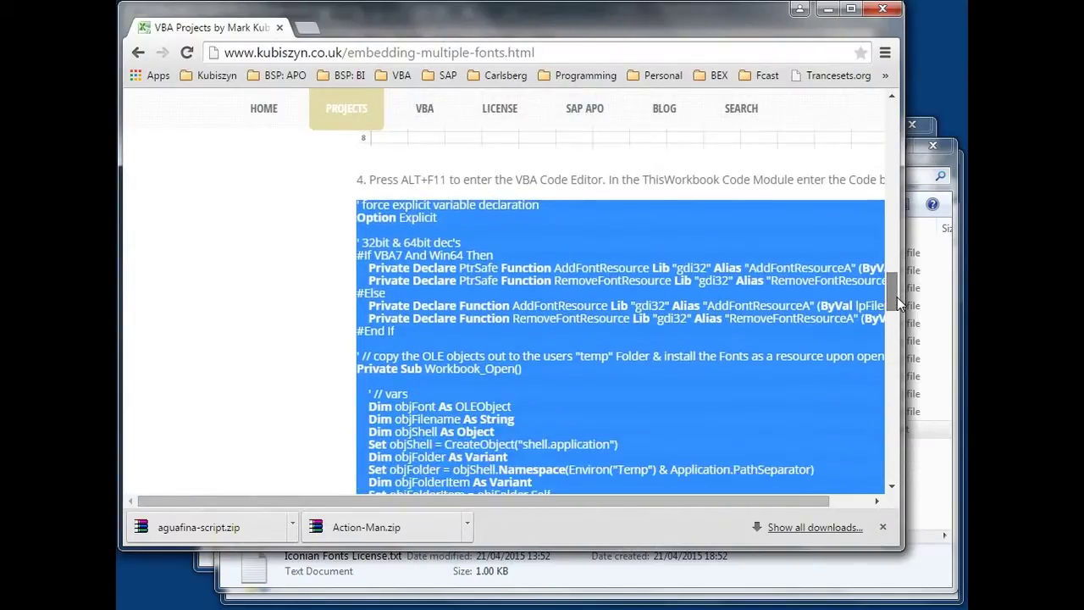
left_click_drag(901, 305, 897, 360)
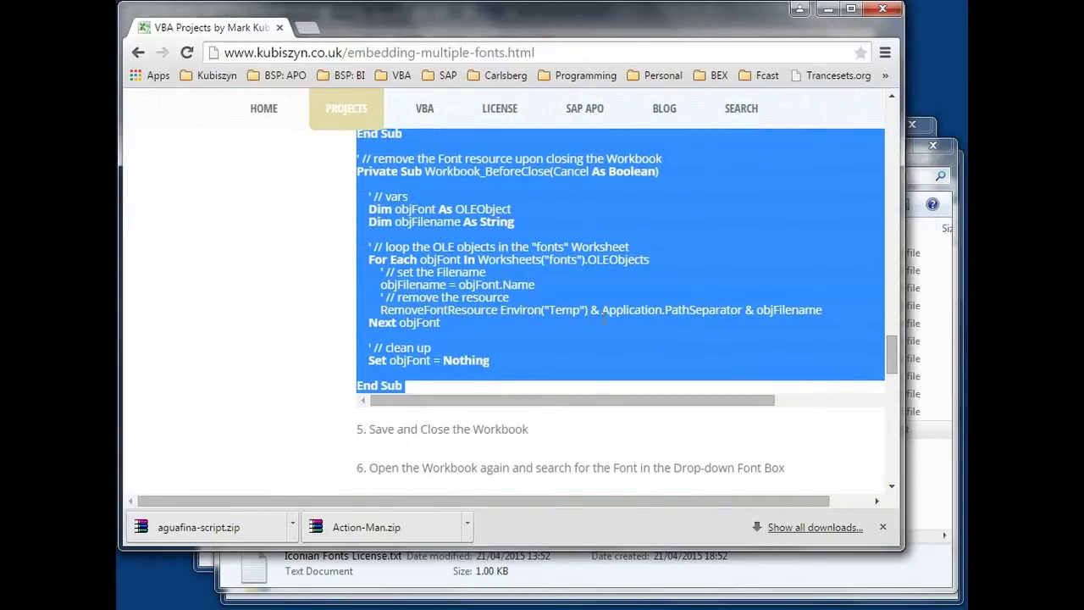
right_click(588, 322)
left_click(619, 329)
key("alt+Tab")
key("alt+Tab")
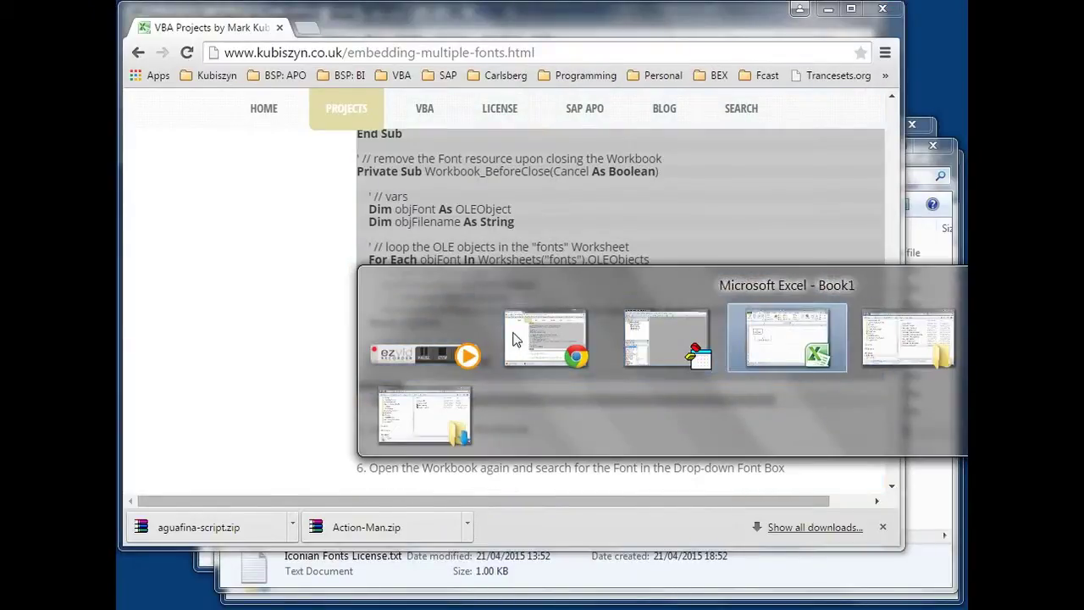
Step: Replace ThisWorkbook's code with the pasted code, compile VBAProject, and close the editor
key("alt+F11")
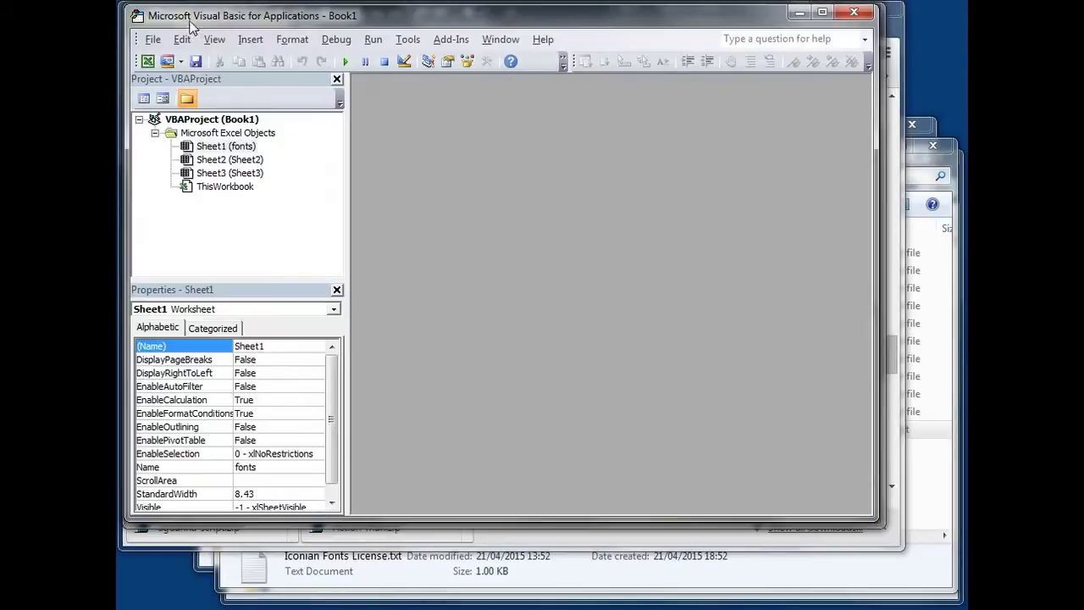
double_click(225, 187)
key("ctrl+a")
key("ctrl+v")
left_click(432, 161)
scroll(508, 212, "up", 3)
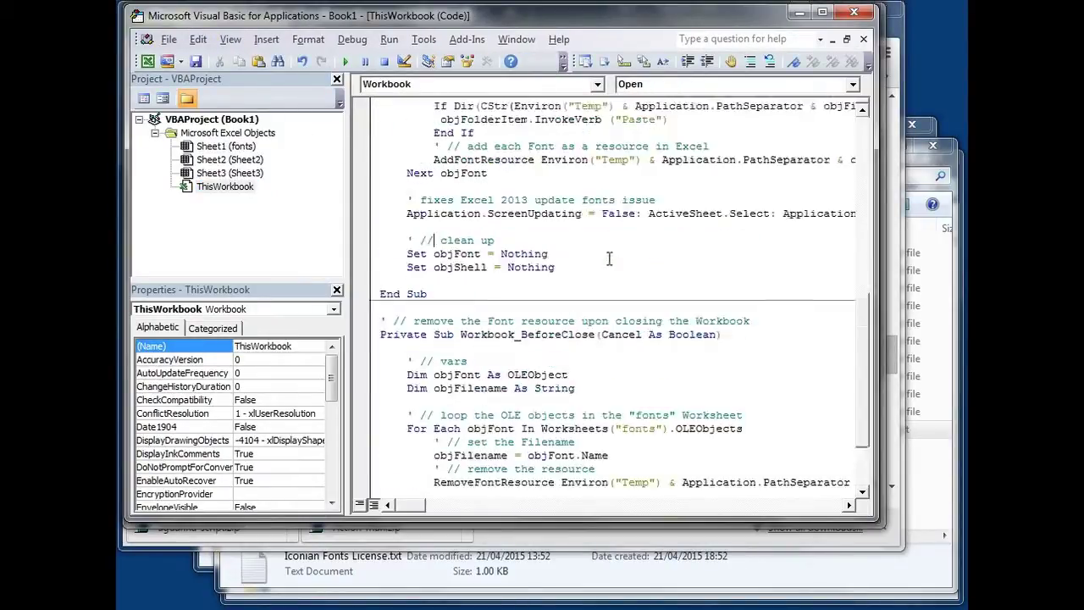
scroll(575, 247, "up", 8)
left_click(352, 39)
left_click(343, 59)
left_click(854, 12)
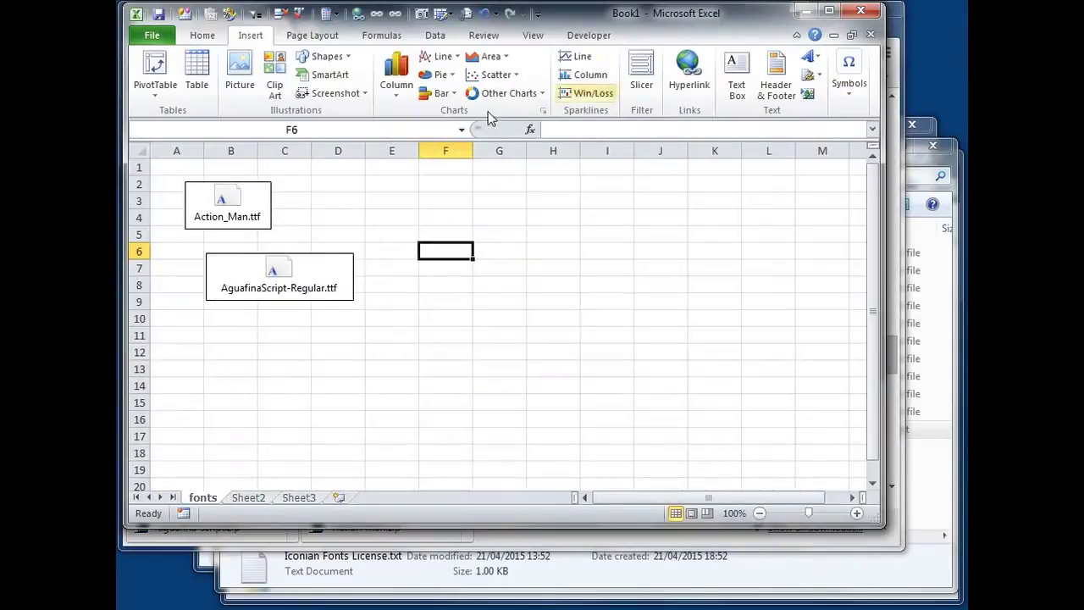
Step: Save As 'Test Fonts' with type Excel Binary Workbook (*.xlsb) into the YouTube Demo folder
left_click(358, 184)
left_click(151, 34)
left_click(177, 85)
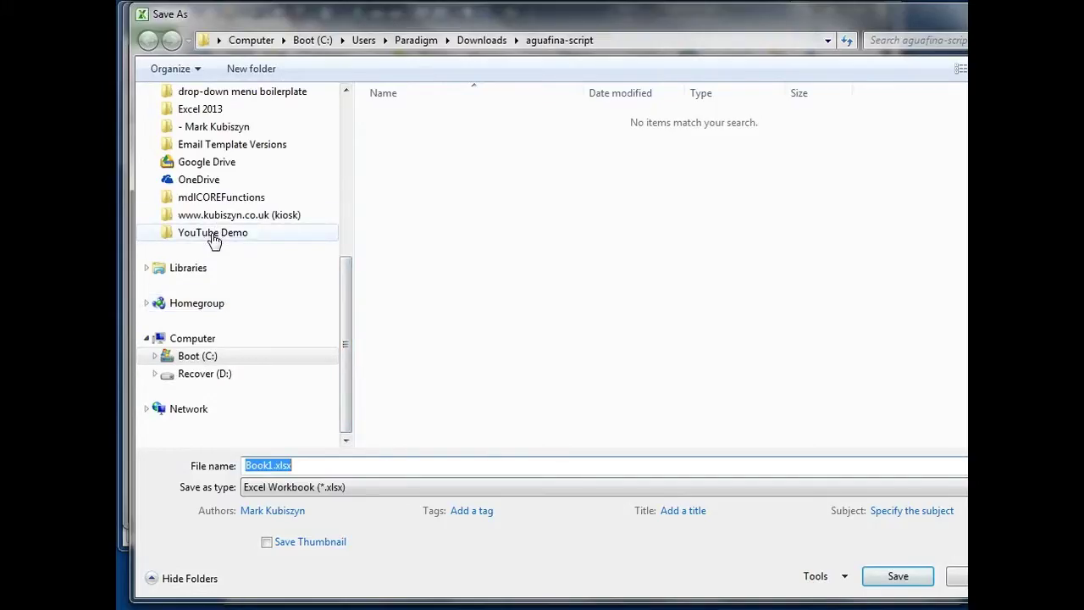
left_click(213, 234)
left_click(355, 487)
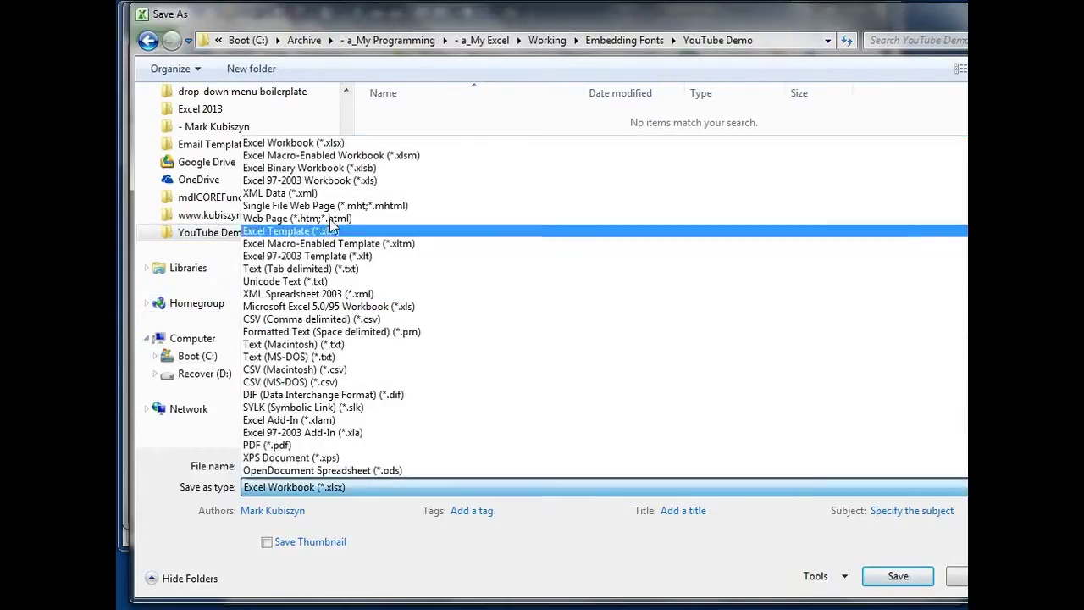
left_click(335, 168)
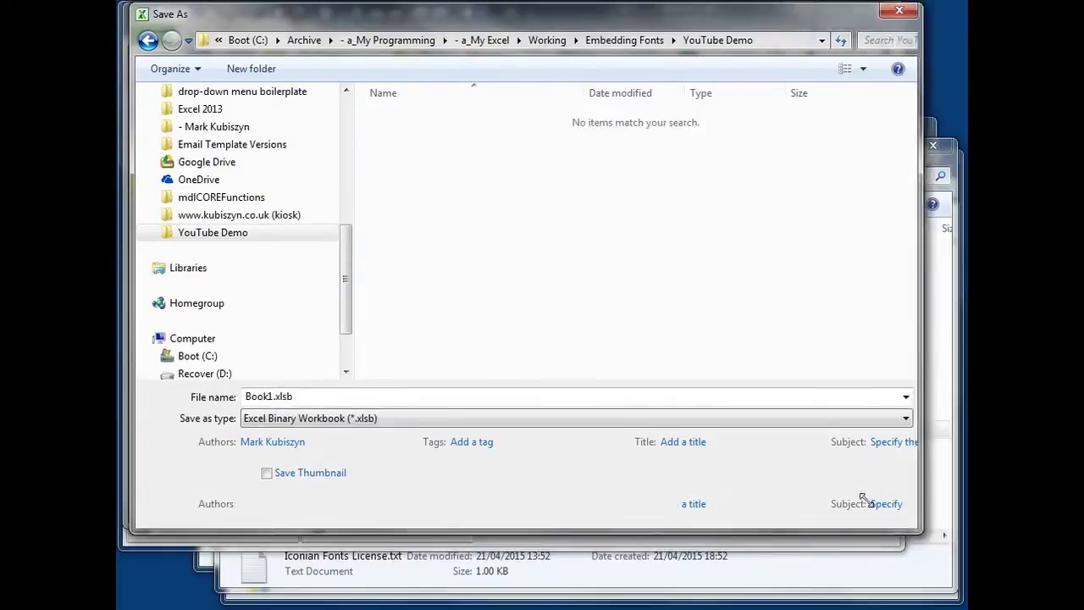
double_click(281, 351)
key("End")
key("Left")
key("Left")
key("Left")
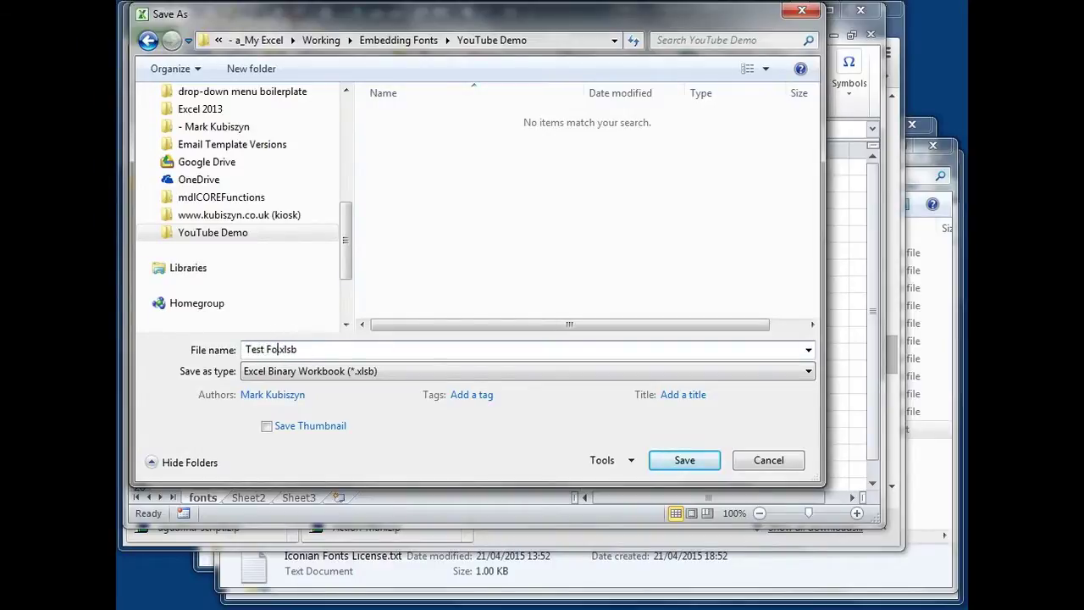
key("Return")
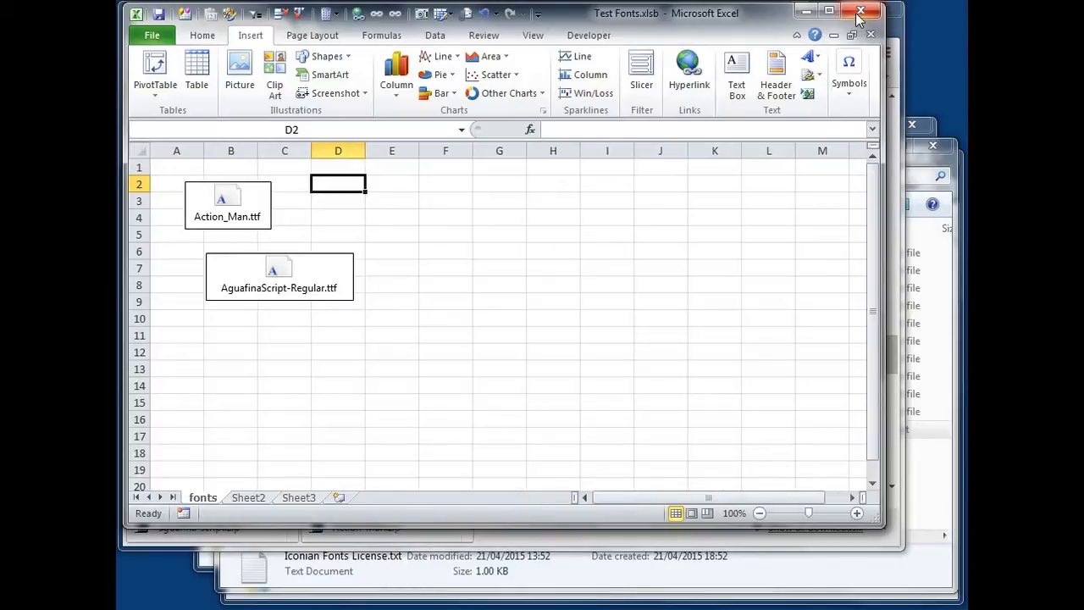
Step: Close Excel and read the tutorial's step about reopening the workbook
left_click(807, 11)
scroll(566, 276, "up", 1)
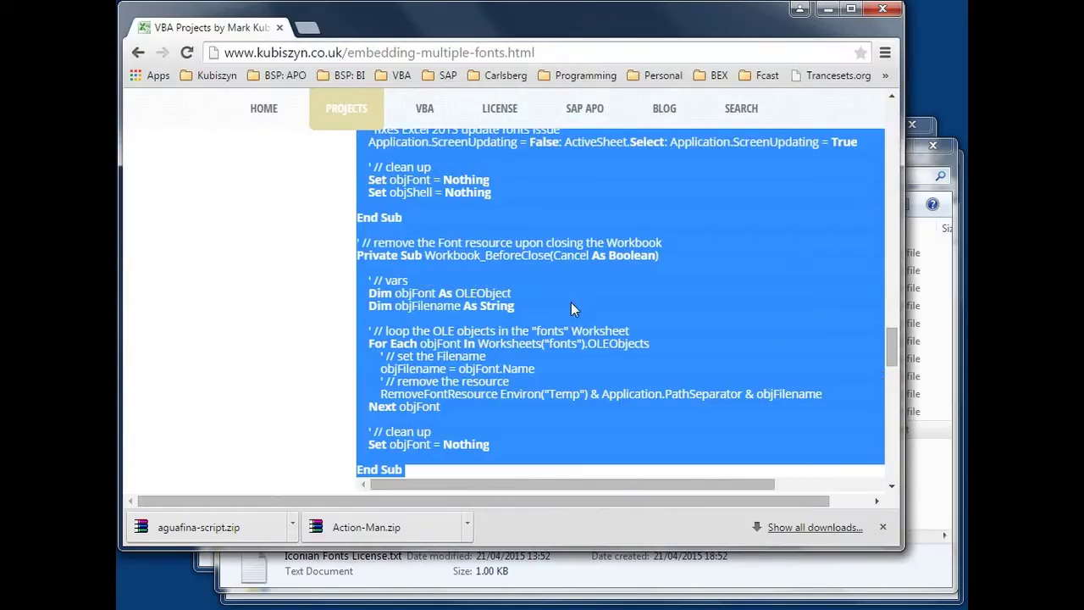
scroll(571, 303, "down", 4)
scroll(599, 344, "down", 4)
scroll(599, 345, "up", 4)
scroll(600, 336, "up", 2)
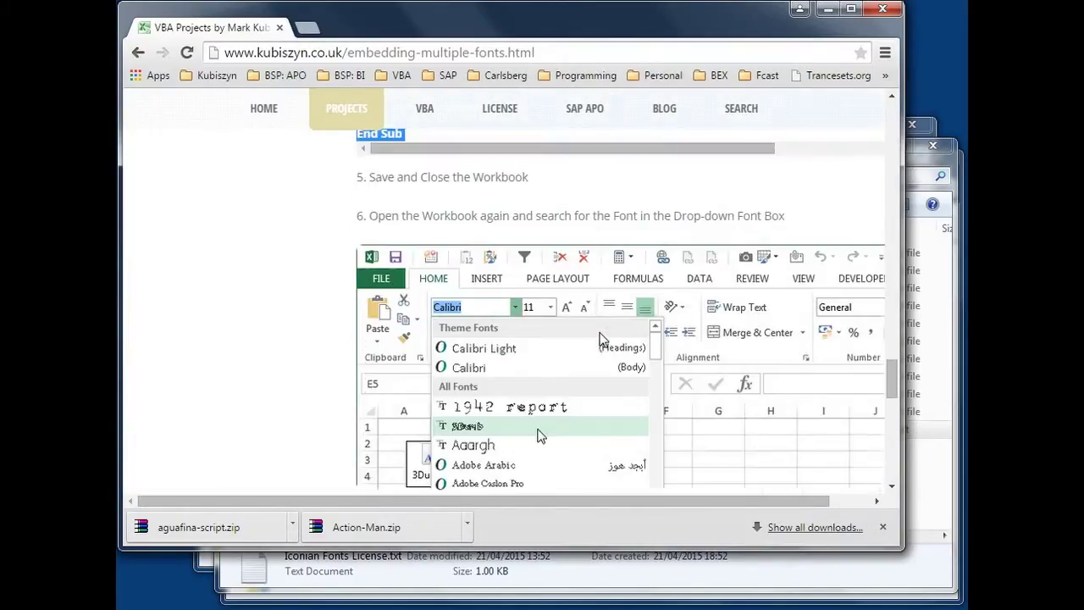
left_click_drag(358, 216, 510, 209)
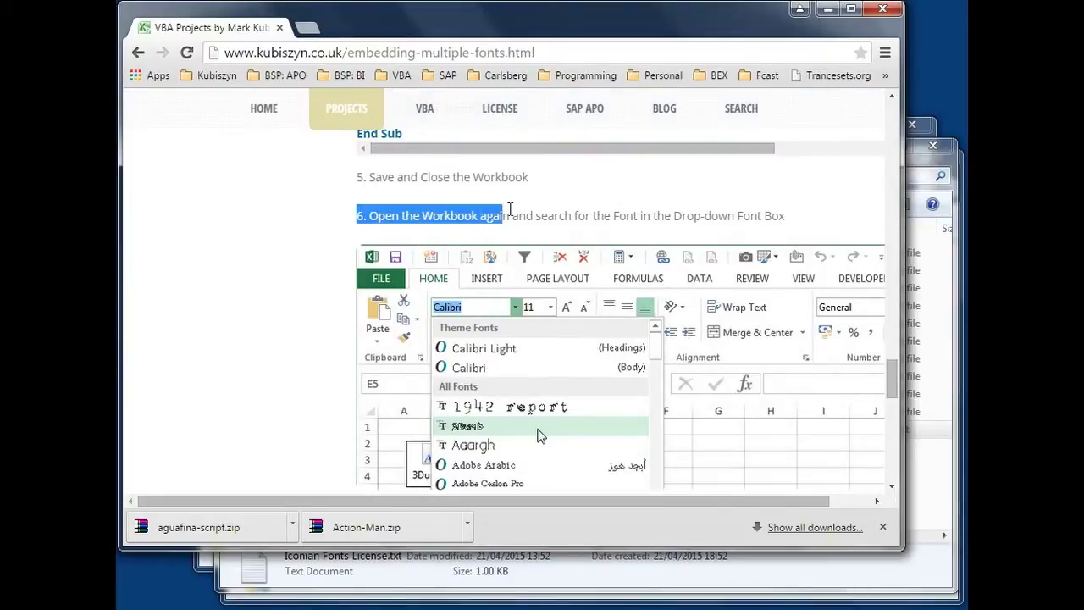
left_click(583, 223)
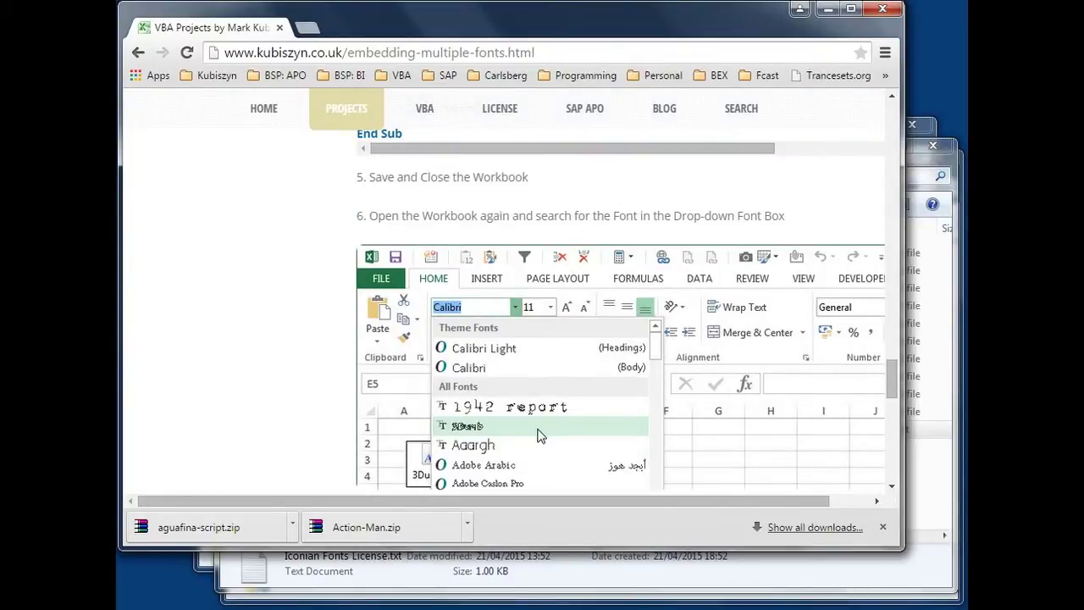
Step: Open Test Fonts.xlsb from the YouTube Demo folder with Microsoft Excel
left_click(385, 600)
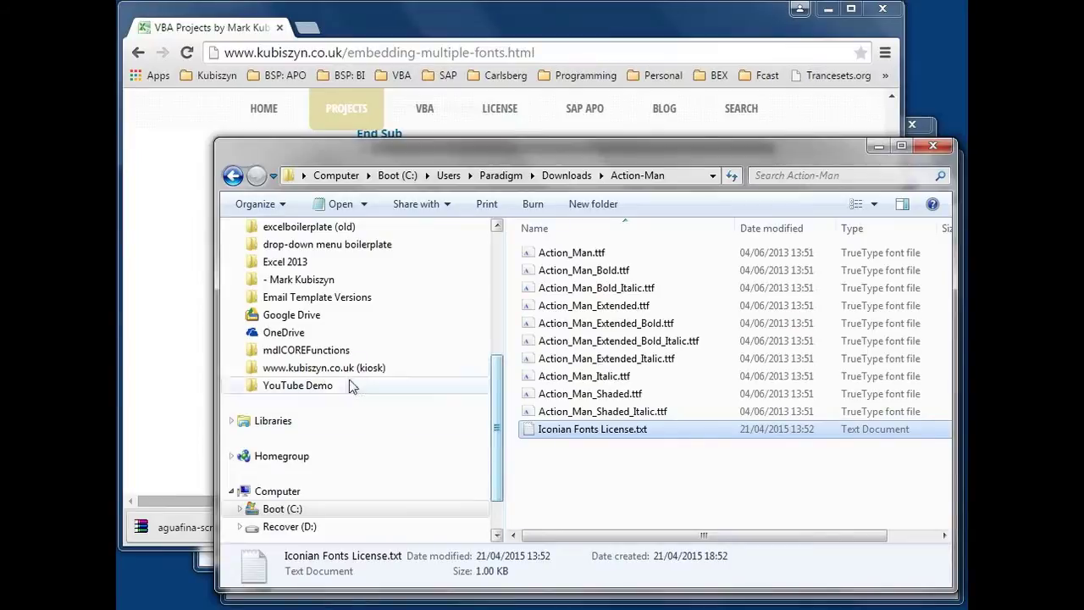
left_click(318, 388)
left_click(559, 256)
right_click(557, 257)
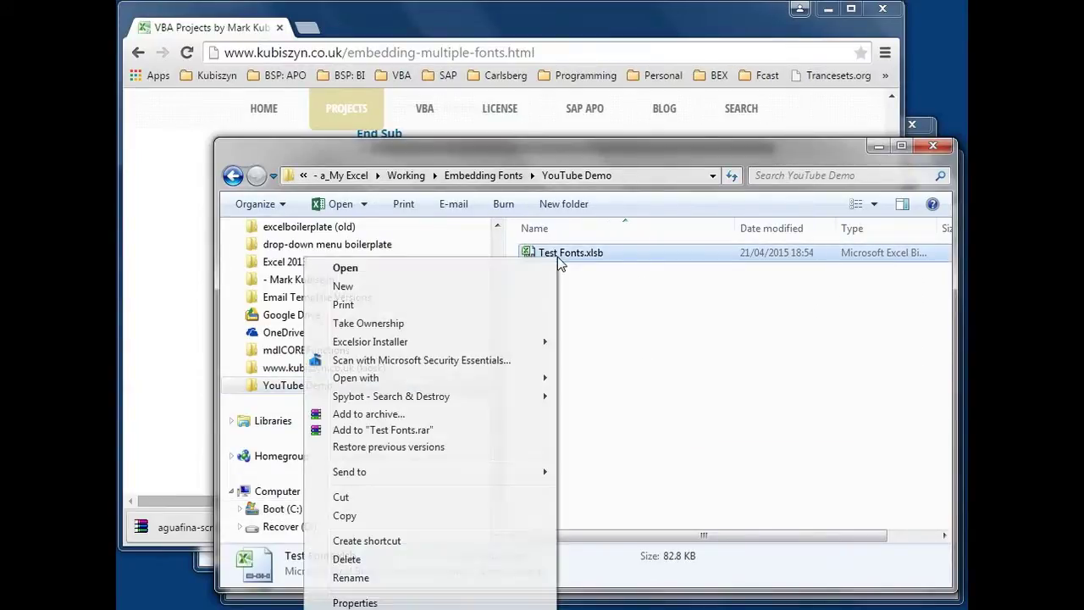
mouse_move(465, 379)
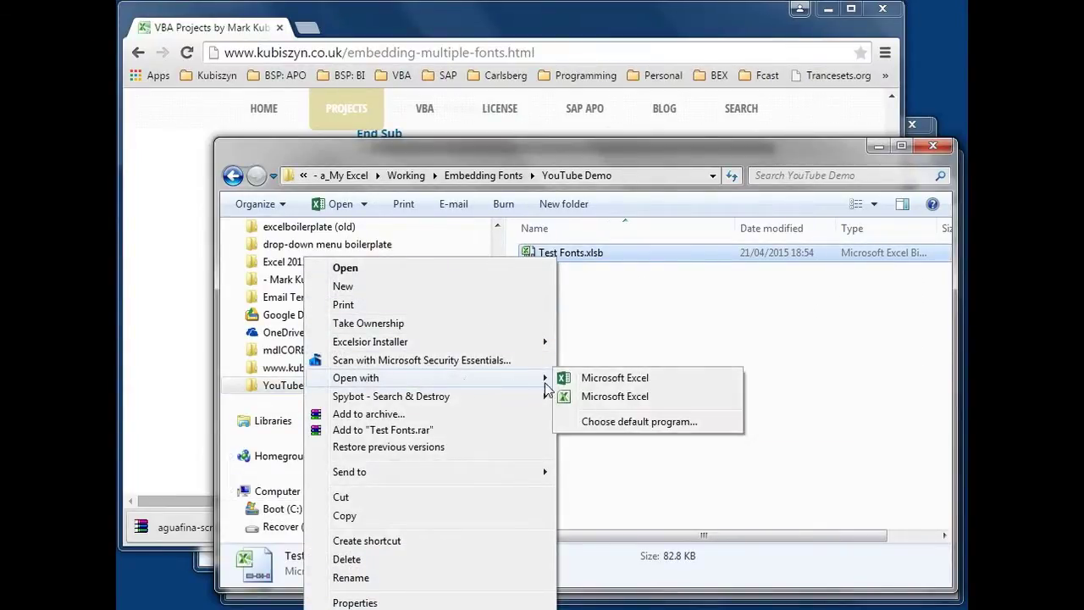
left_click(575, 398)
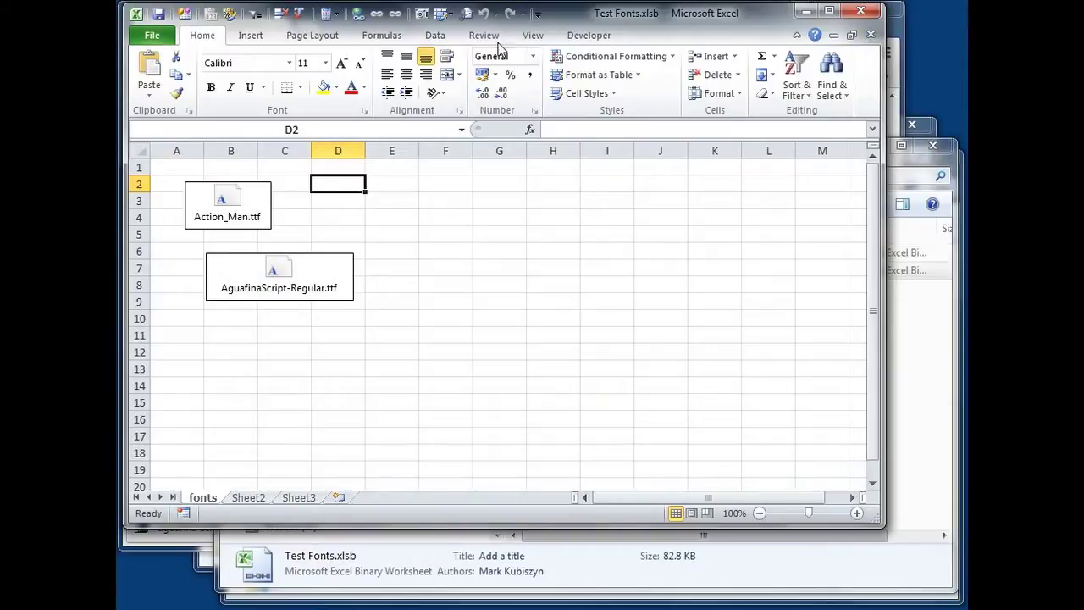
Step: Enter 'This is the Action Man Font!' in B12 using the Action Man font
left_click_drag(587, 19, 591, 26)
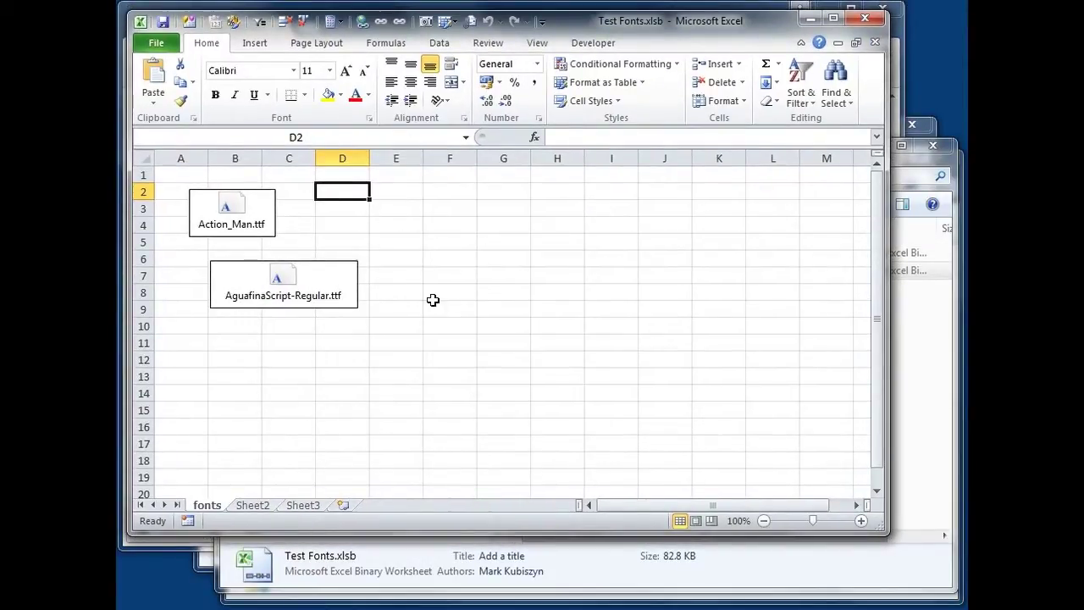
left_click(235, 357)
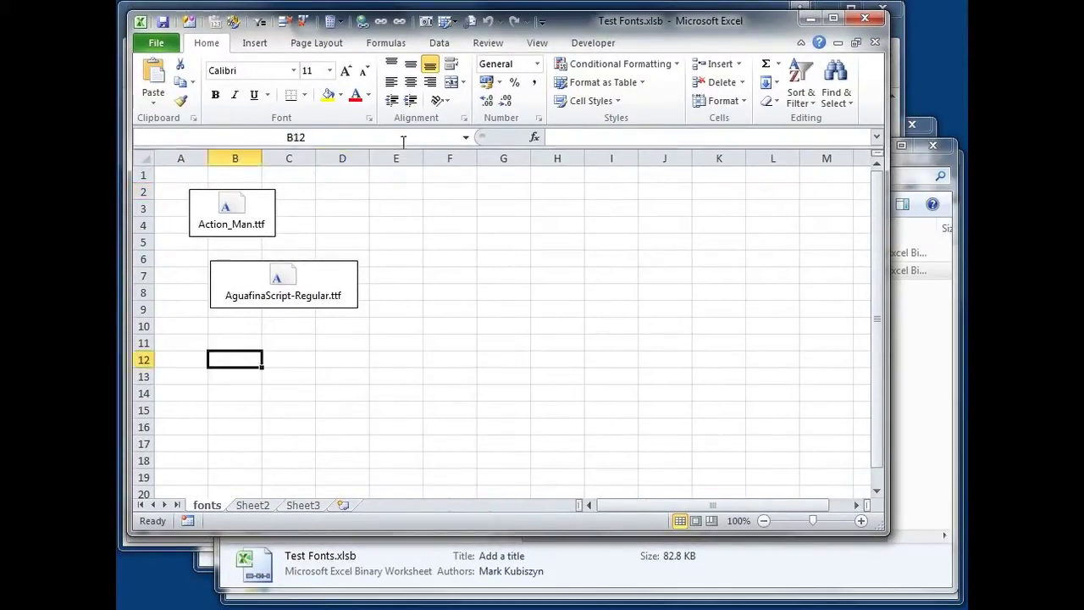
left_click(294, 75)
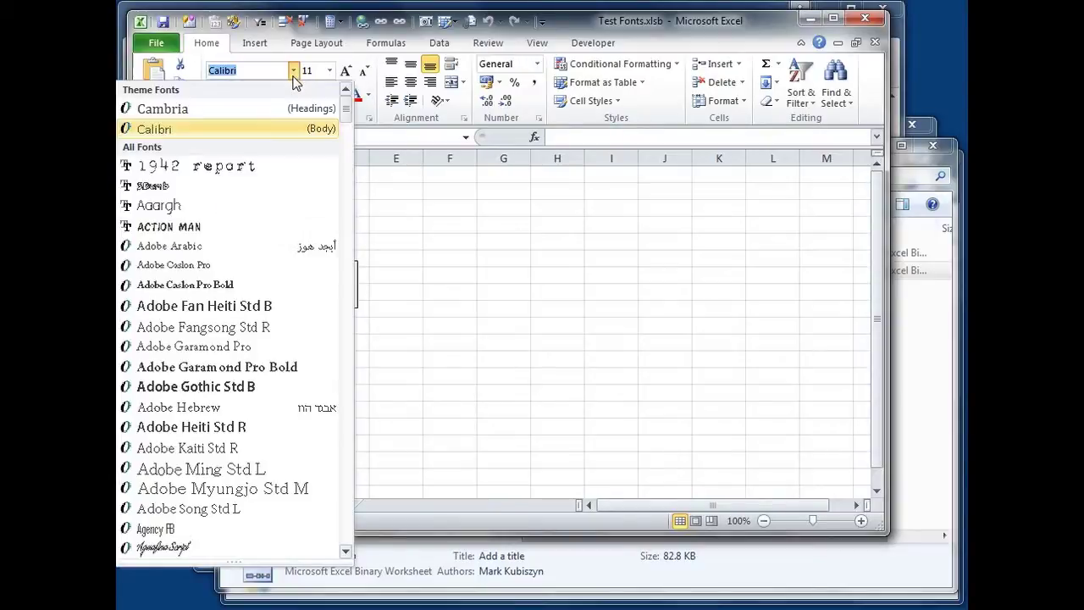
left_click(208, 225)
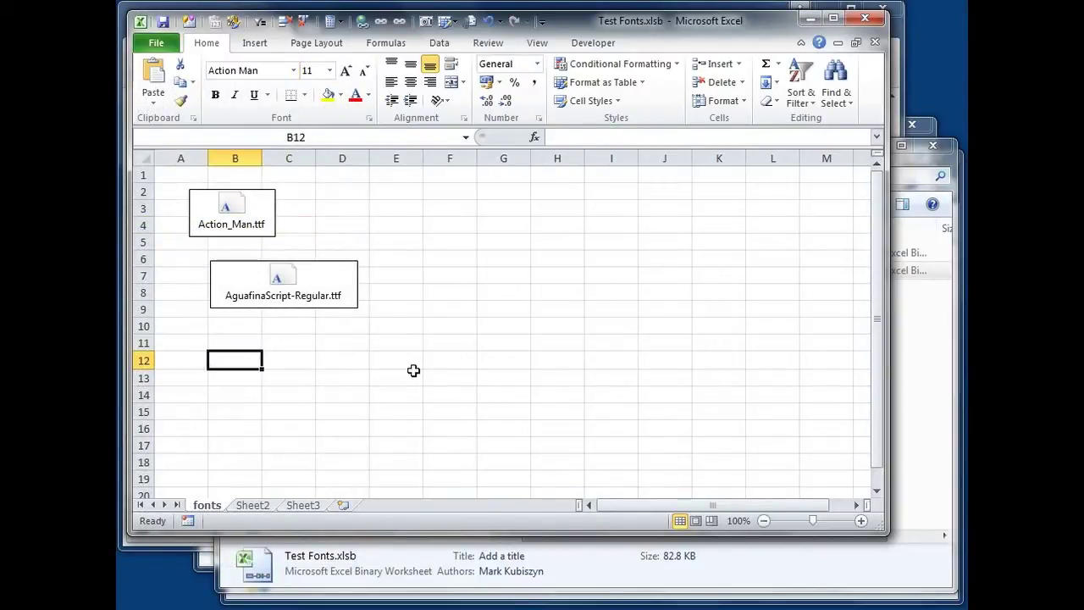
type("T")
type("his is the ")
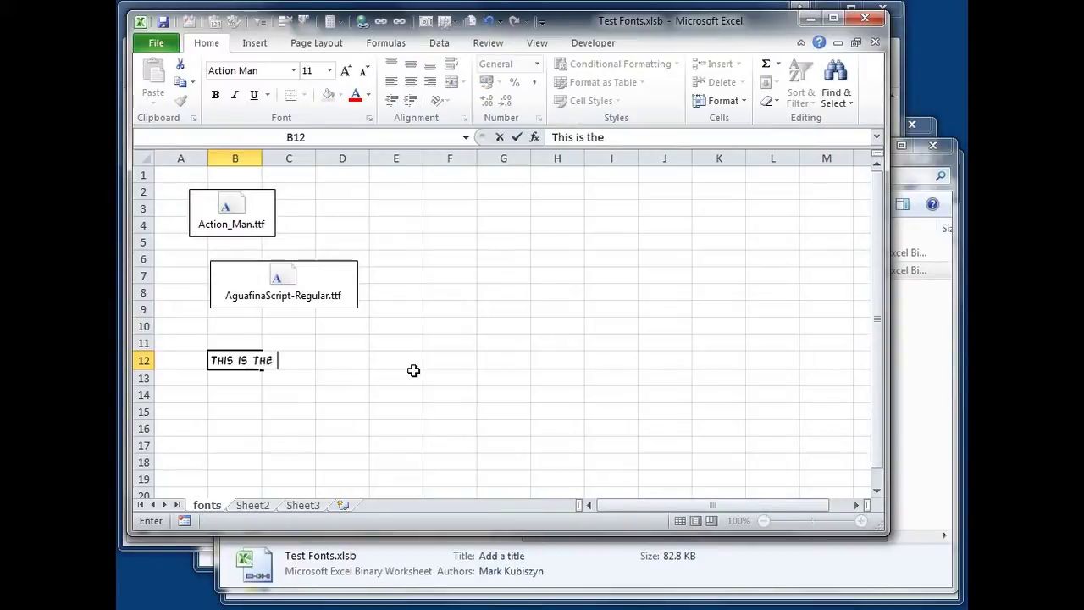
type("Action Man Fo")
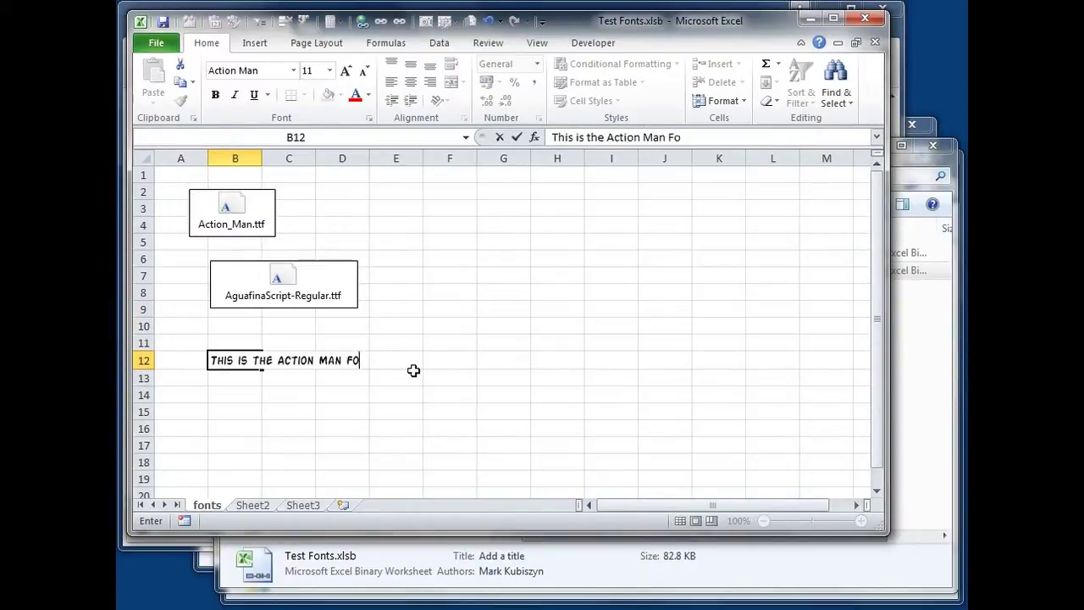
type("nt!")
key("Return")
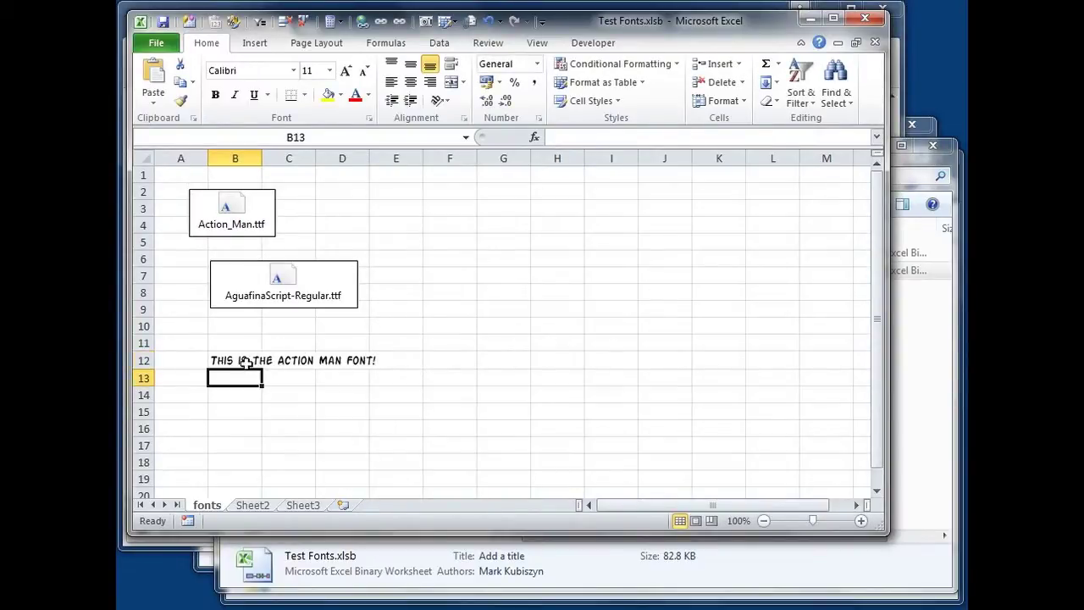
Step: Set B12's font size to 36, then close Excel and save the changes
left_click(245, 362)
left_click(330, 70)
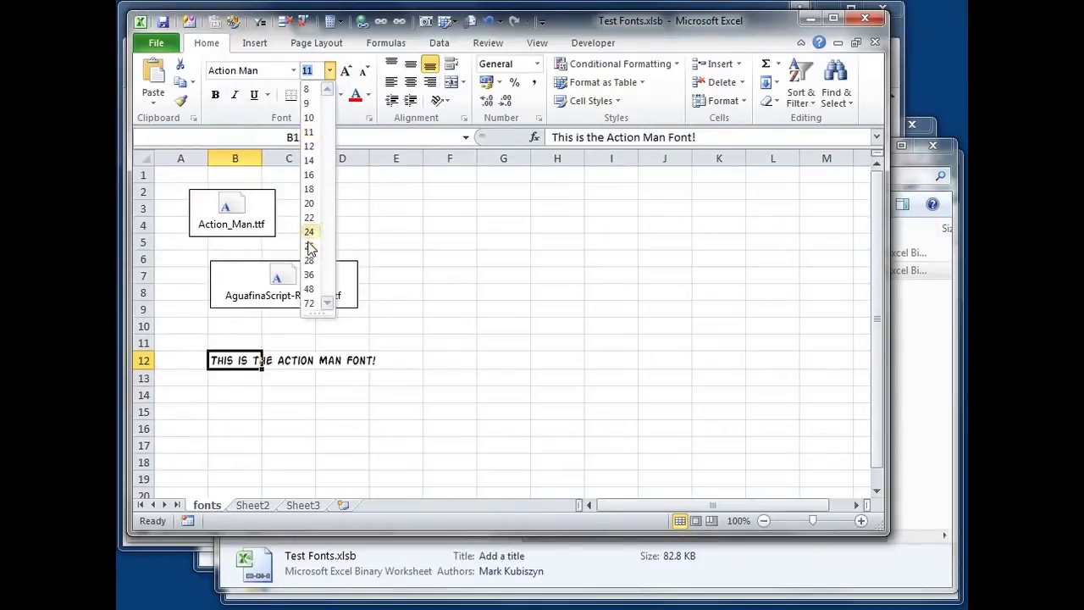
left_click(309, 274)
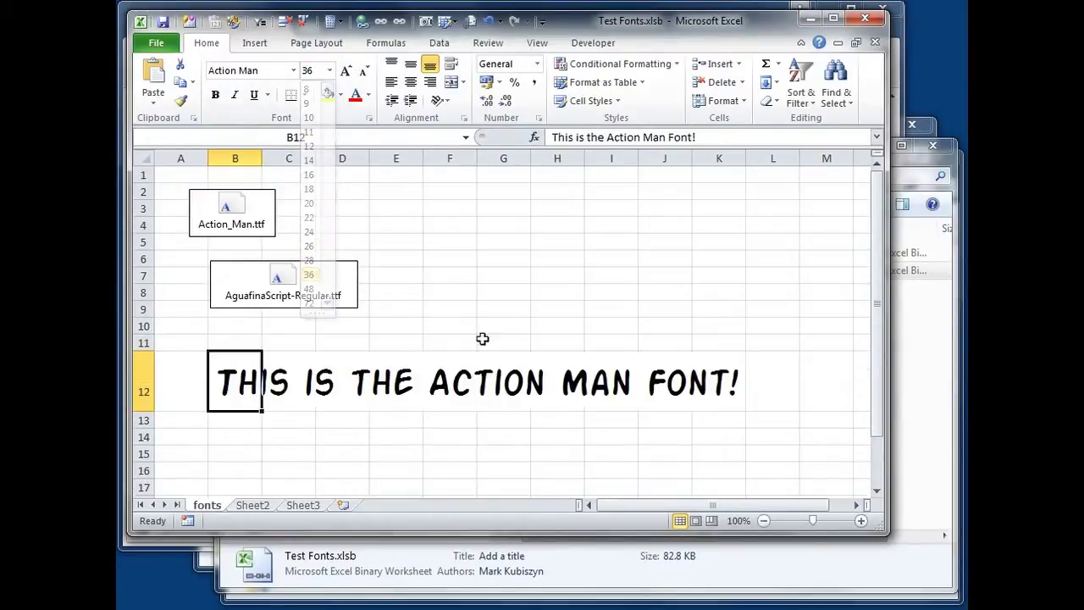
left_click(596, 449)
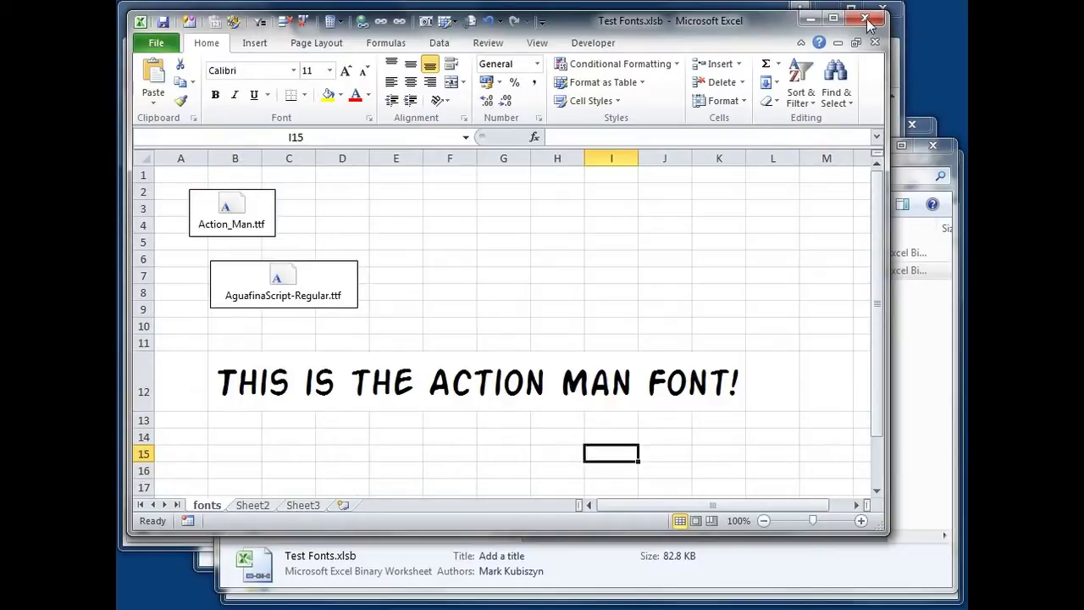
left_click(865, 18)
left_click(696, 383)
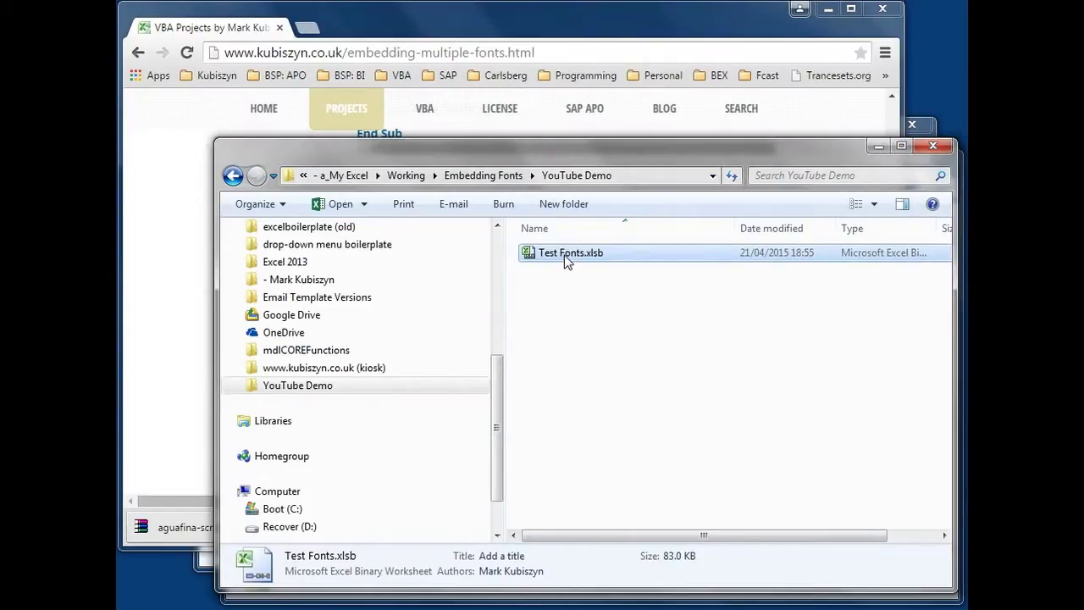
Step: Reopen Test Fonts.xlsb, check B12 still shows the Action Man font, then close it
double_click(560, 261)
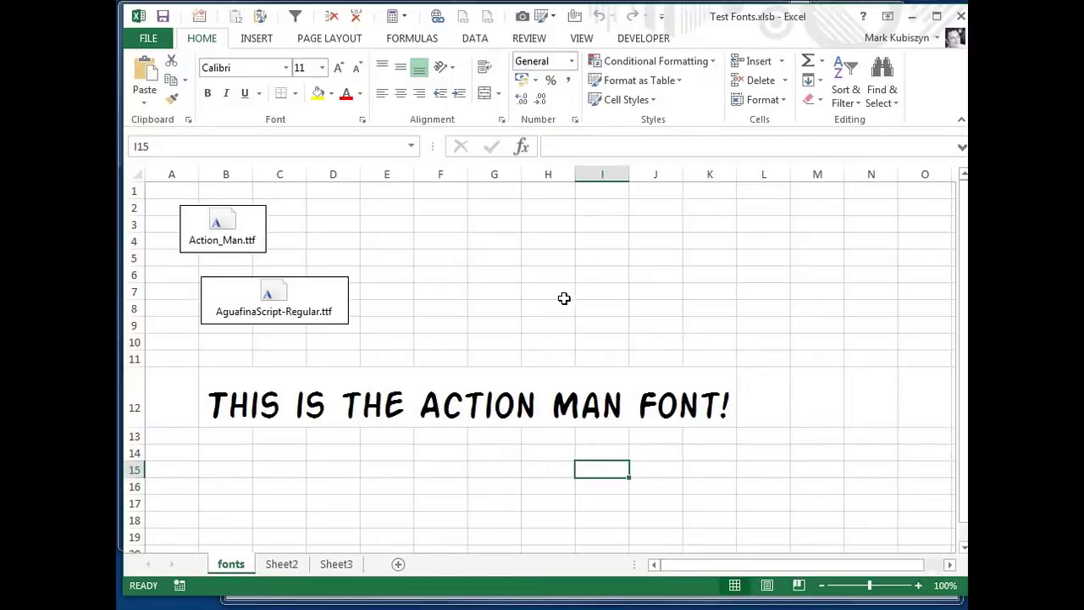
left_click(962, 16)
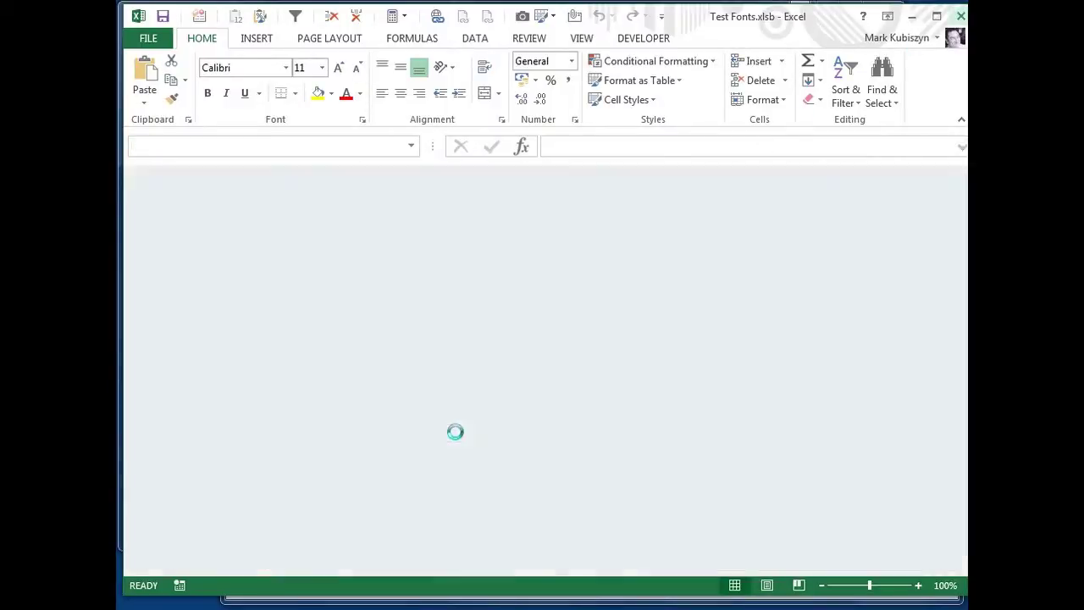